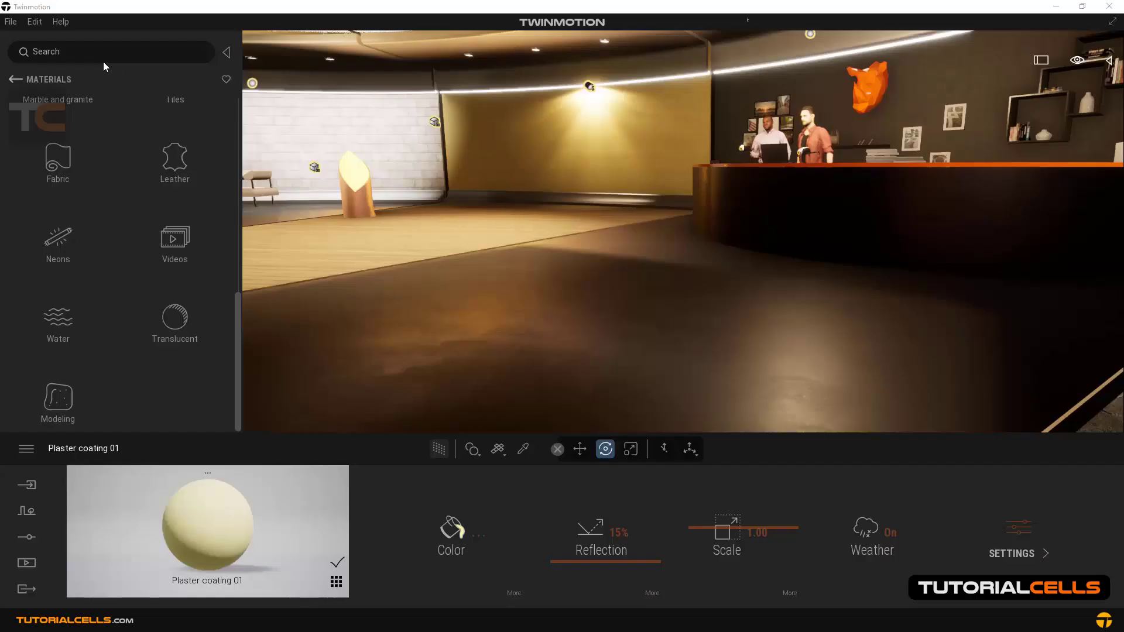
# Step: Apply the NW 60x240 SR ceiling material to the ceiling of the reception room
pyautogui.moveTo(233, 305); pyautogui.dragTo(233, 219)
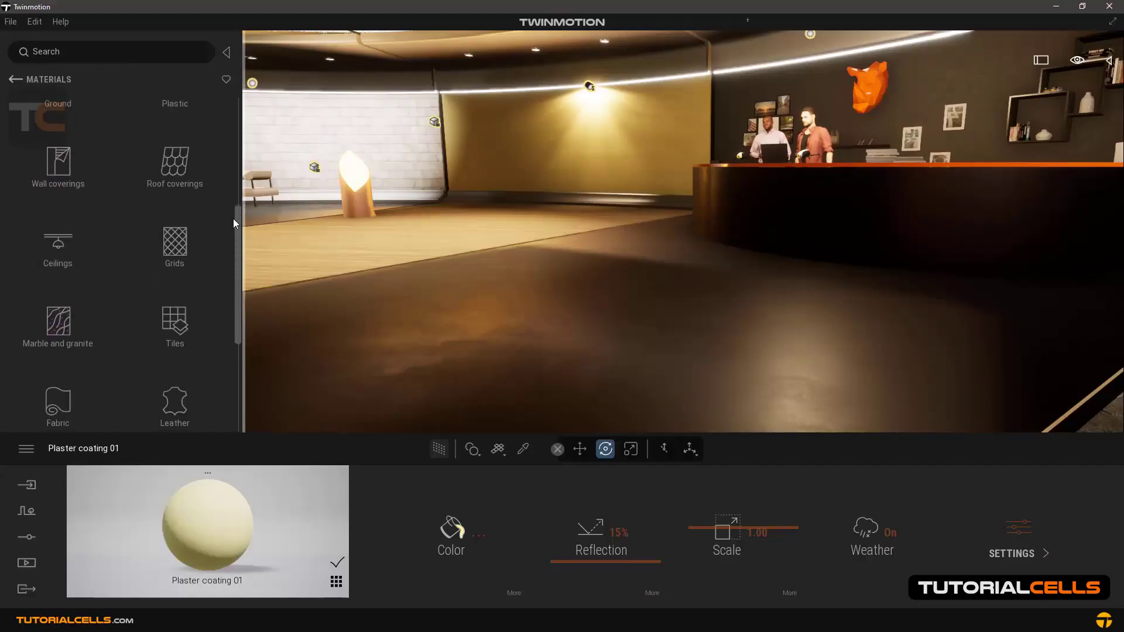
pyautogui.click(60, 251)
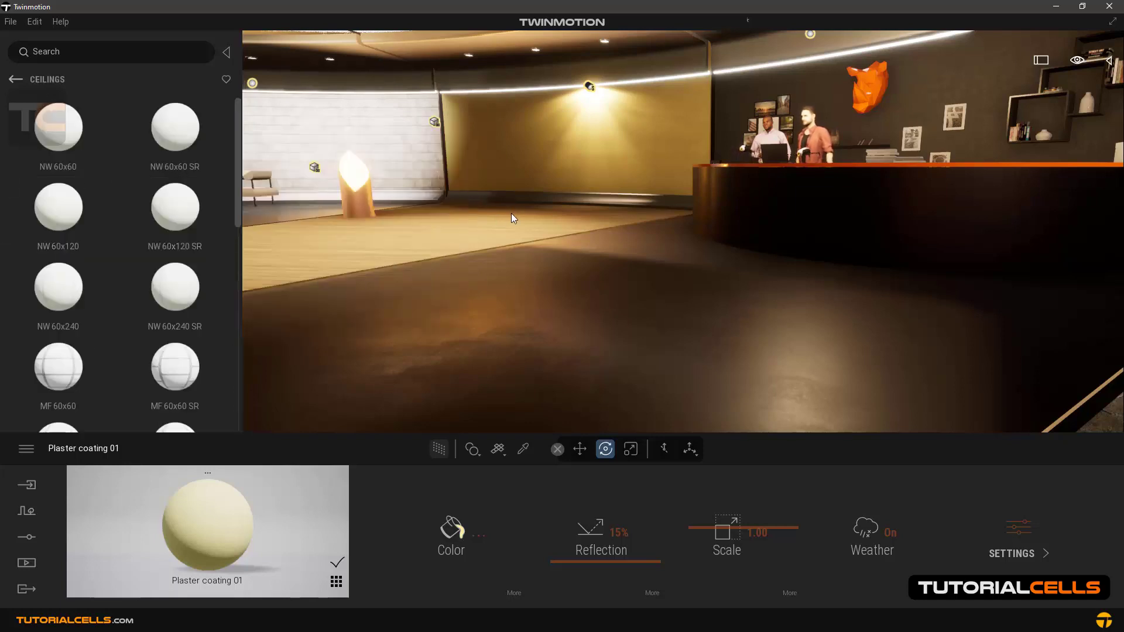
pyautogui.moveTo(511, 213); pyautogui.dragTo(690, 101, button='right')
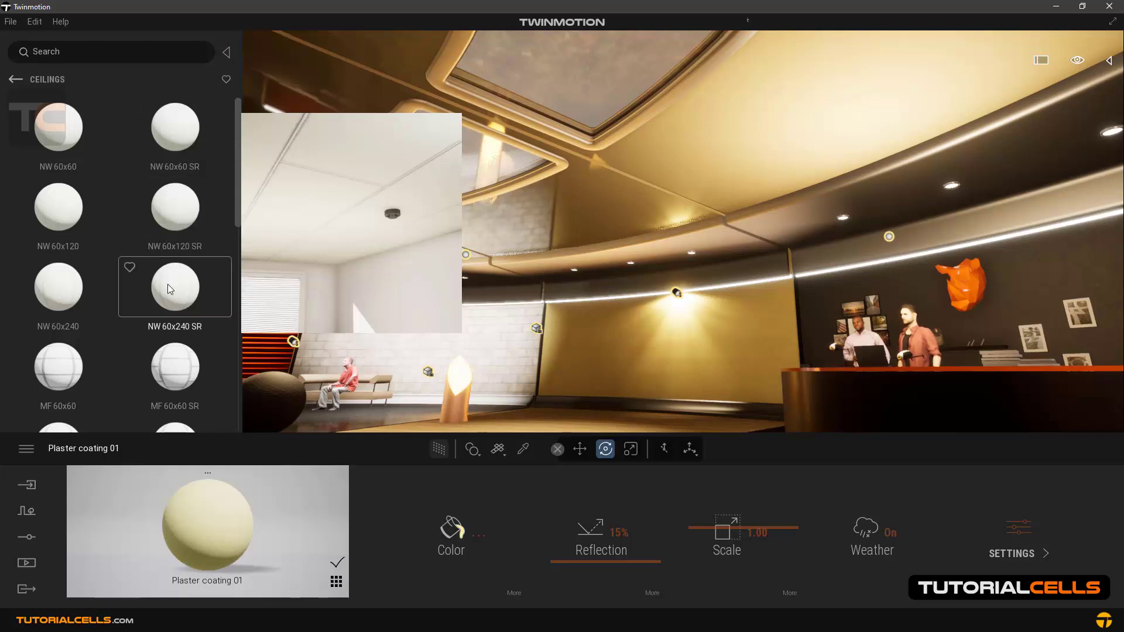
pyautogui.moveTo(200, 285); pyautogui.dragTo(657, 168)
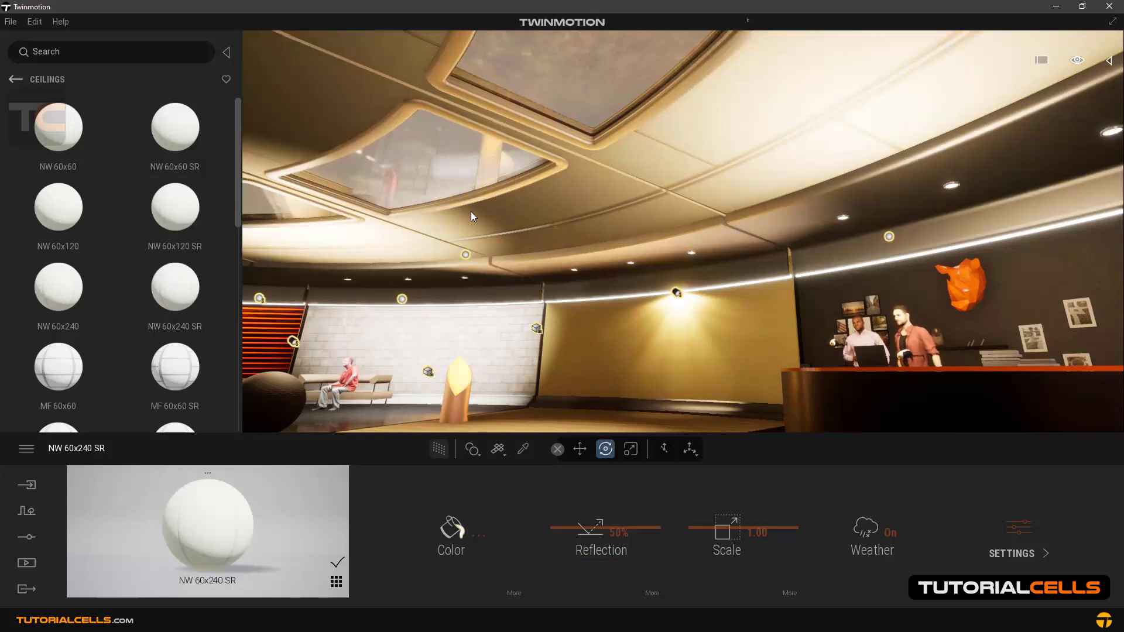
# Step: Try the MF 60x60 SR material and the A 60x60 SR material on the reception ceiling
pyautogui.moveTo(238, 226); pyautogui.dragTo(239, 262)
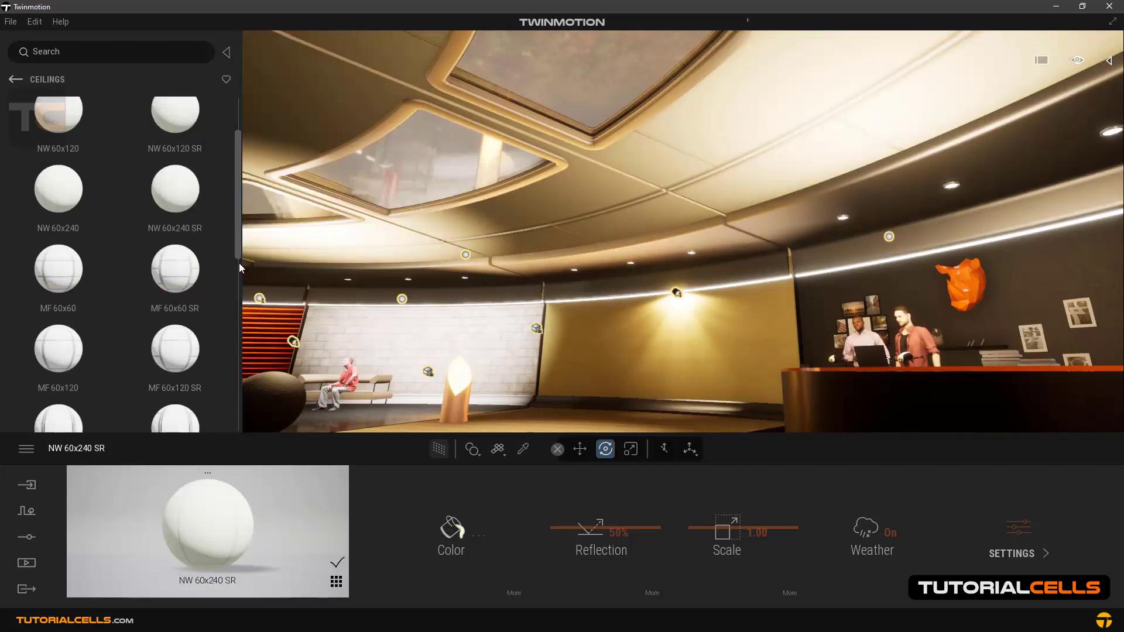
pyautogui.moveTo(570, 191); pyautogui.dragTo(622, 160)
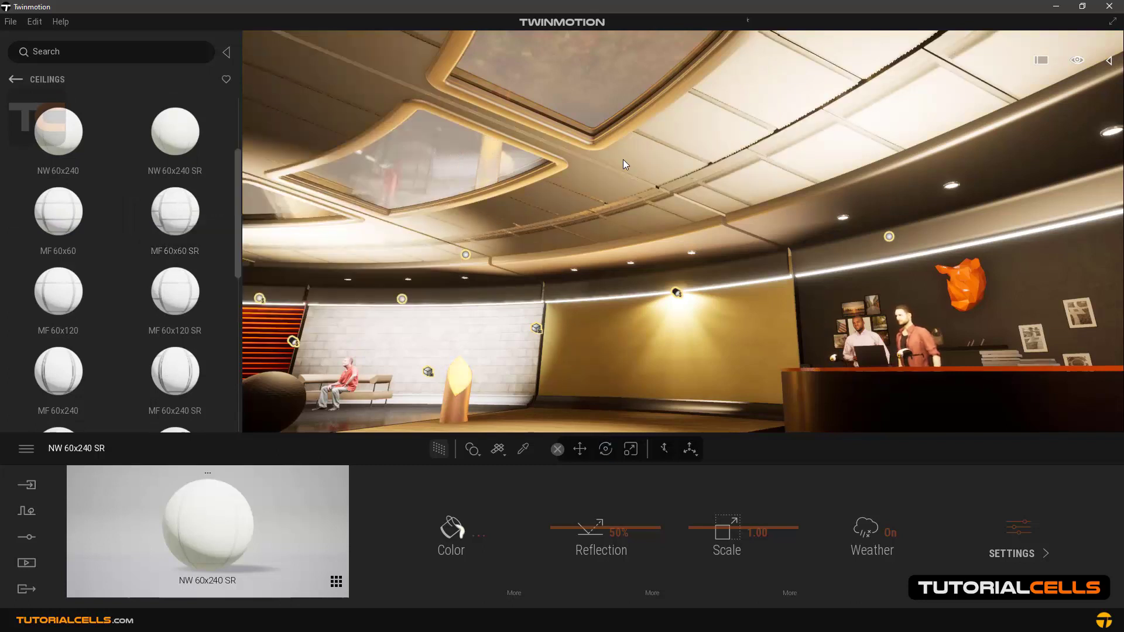
pyautogui.scroll(-3, 231, 300)
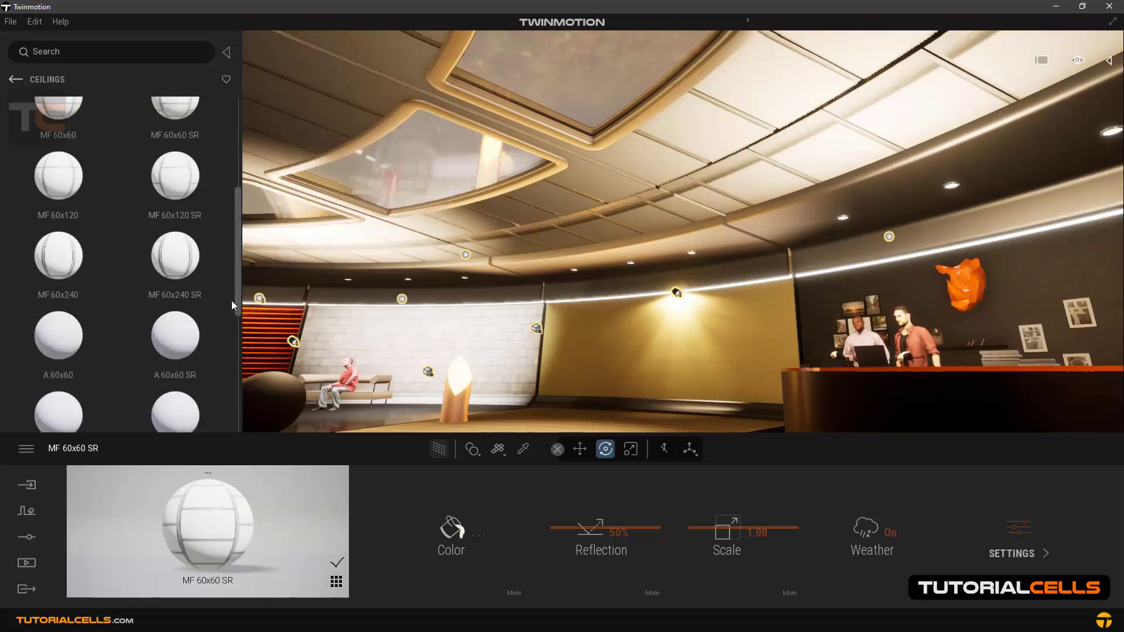
pyautogui.moveTo(175, 243)
pyautogui.moveTo(177, 241); pyautogui.dragTo(595, 170)
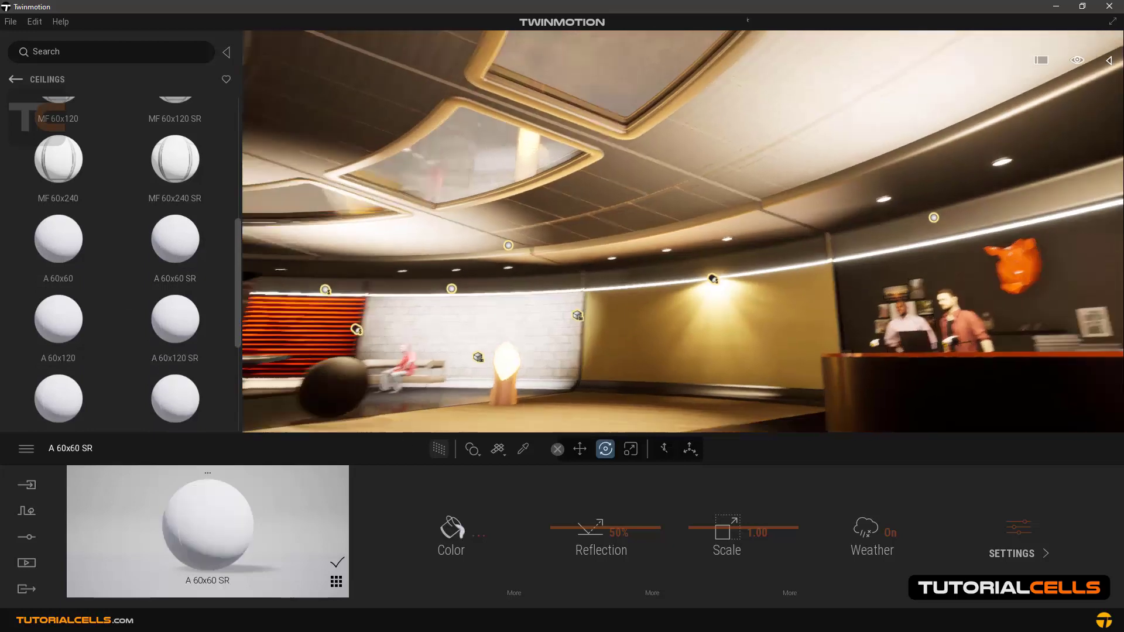
pyautogui.moveTo(595, 170); pyautogui.dragTo(578, 124, button='right')
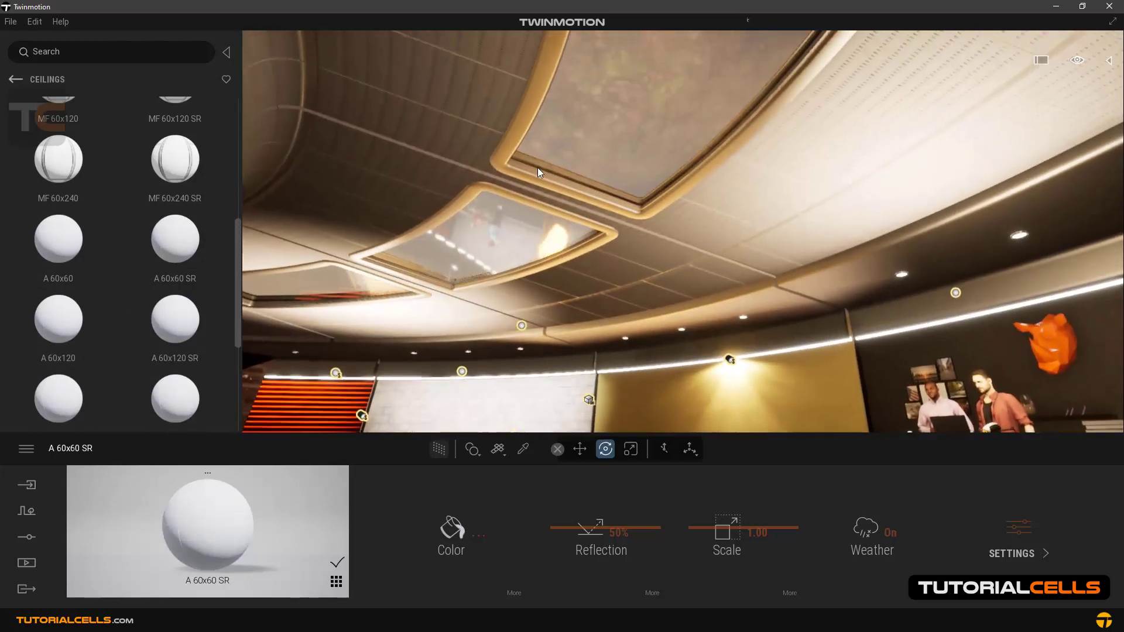
# Step: Apply the AW 60x120 SR ceiling material to the reception ceiling
pyautogui.scroll(-2, 162, 325)
pyautogui.moveTo(163, 325); pyautogui.dragTo(636, 260)
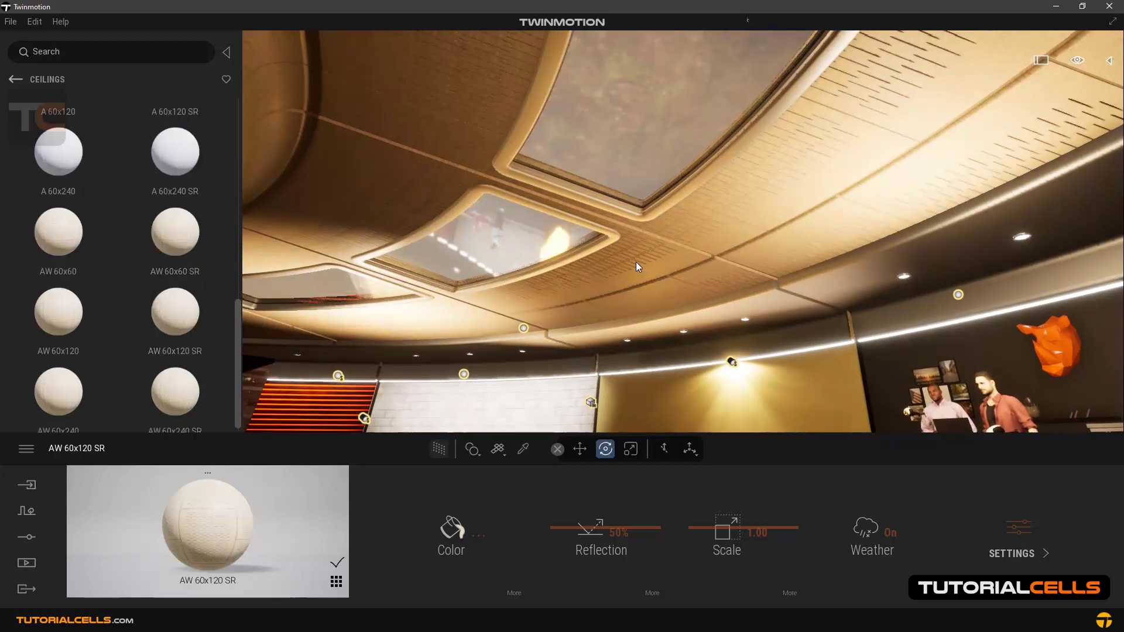
pyautogui.moveTo(636, 262); pyautogui.dragTo(664, 175, button='right')
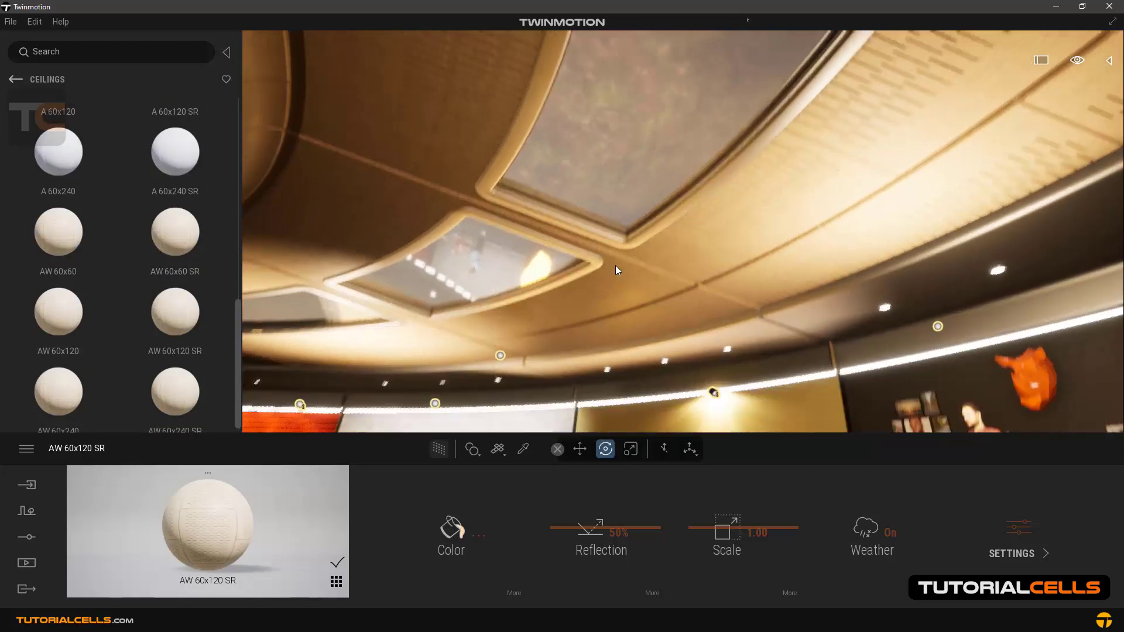
# Step: Apply the Walkway material from the Grids category to the large tilted flat panel on the outdoor paving
pyautogui.click(16, 80)
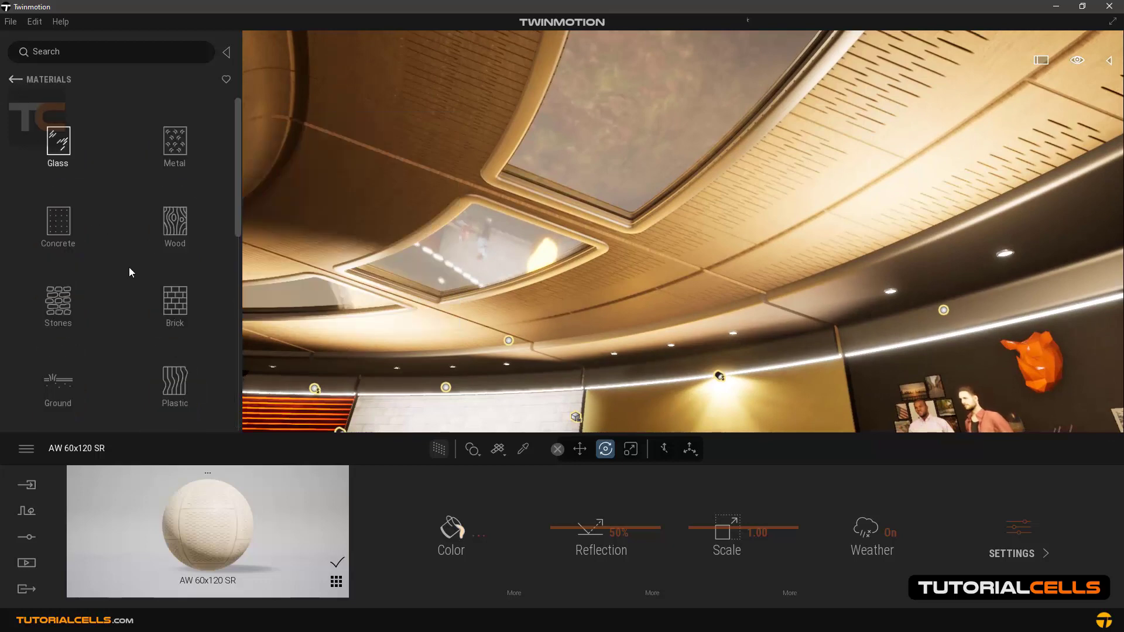
pyautogui.moveTo(238, 223); pyautogui.dragTo(230, 311)
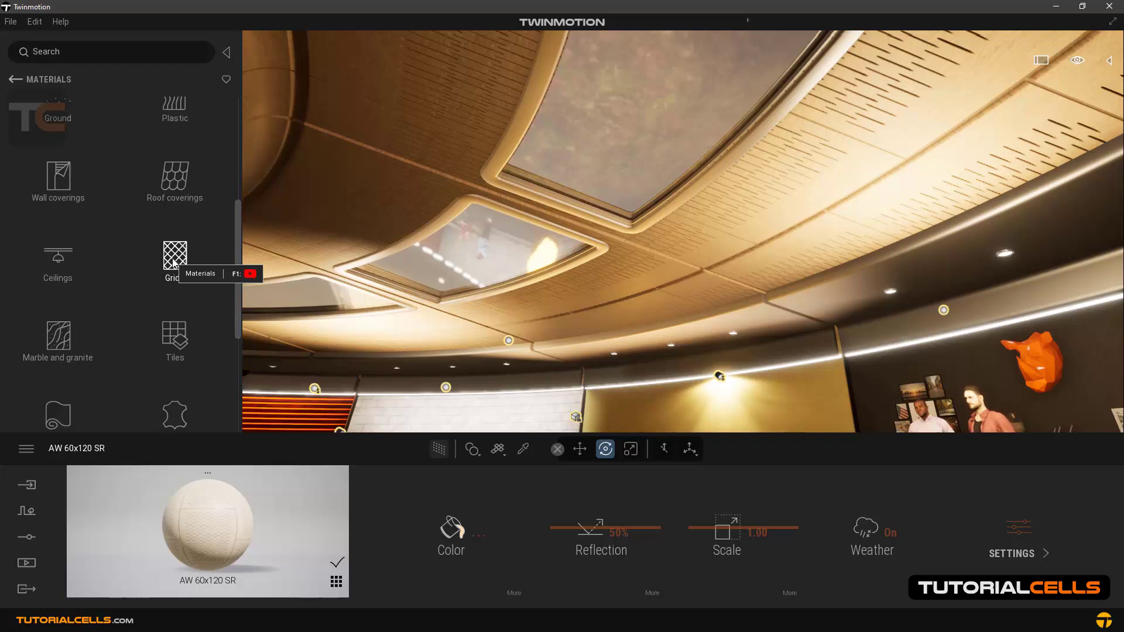
pyautogui.click(174, 257)
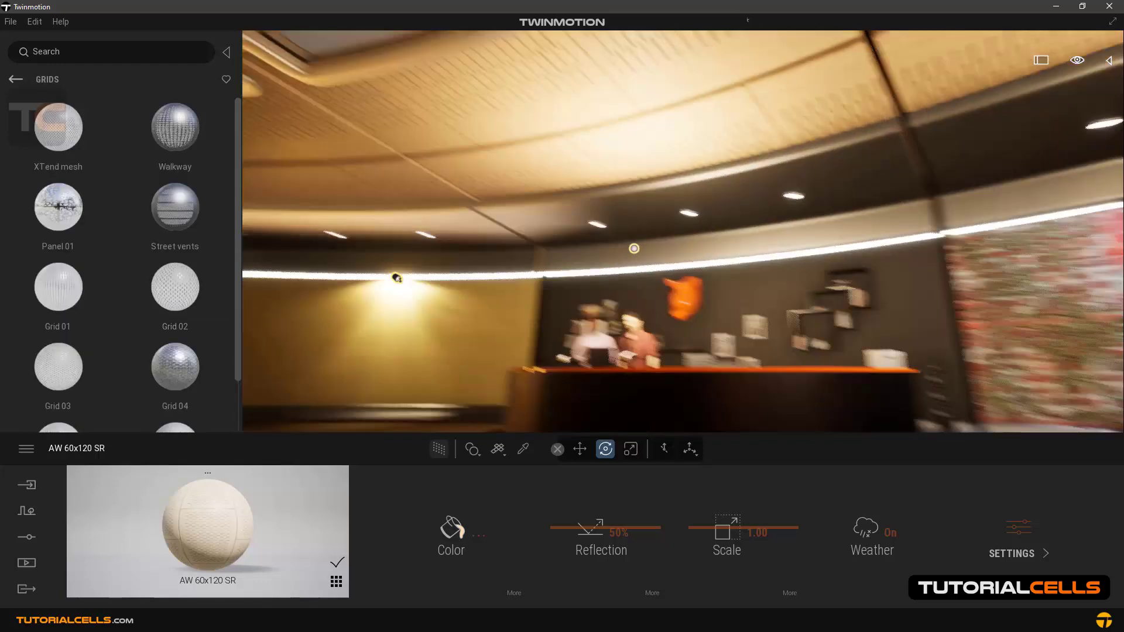
pyautogui.moveTo(441, 364); pyautogui.dragTo(658, 401, button='right')
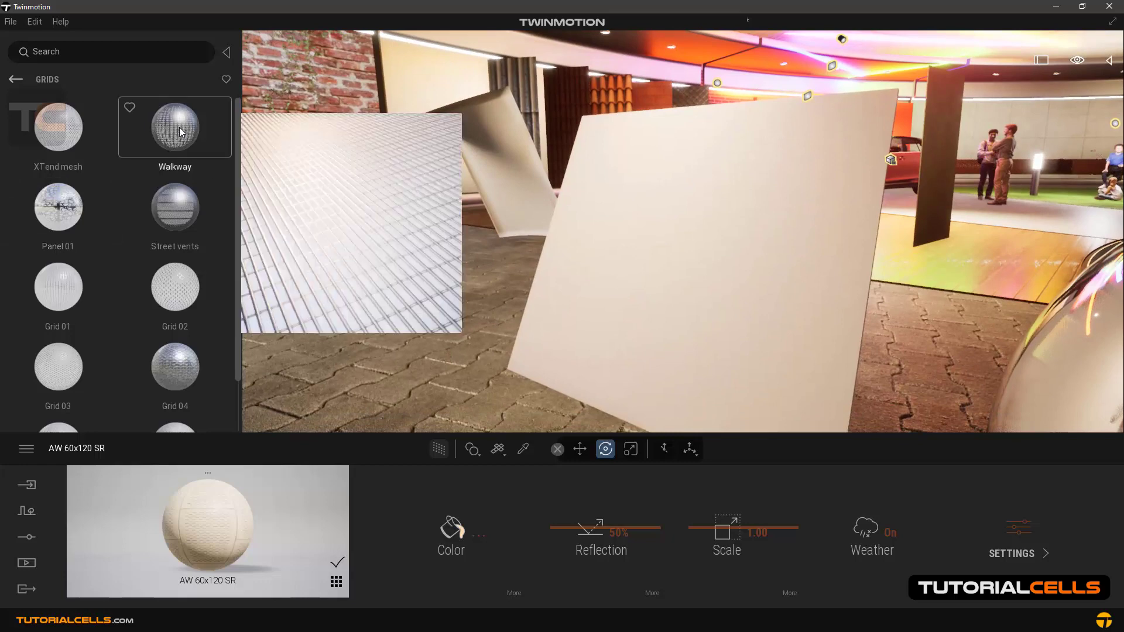
pyautogui.moveTo(601, 246); pyautogui.dragTo(647, 248)
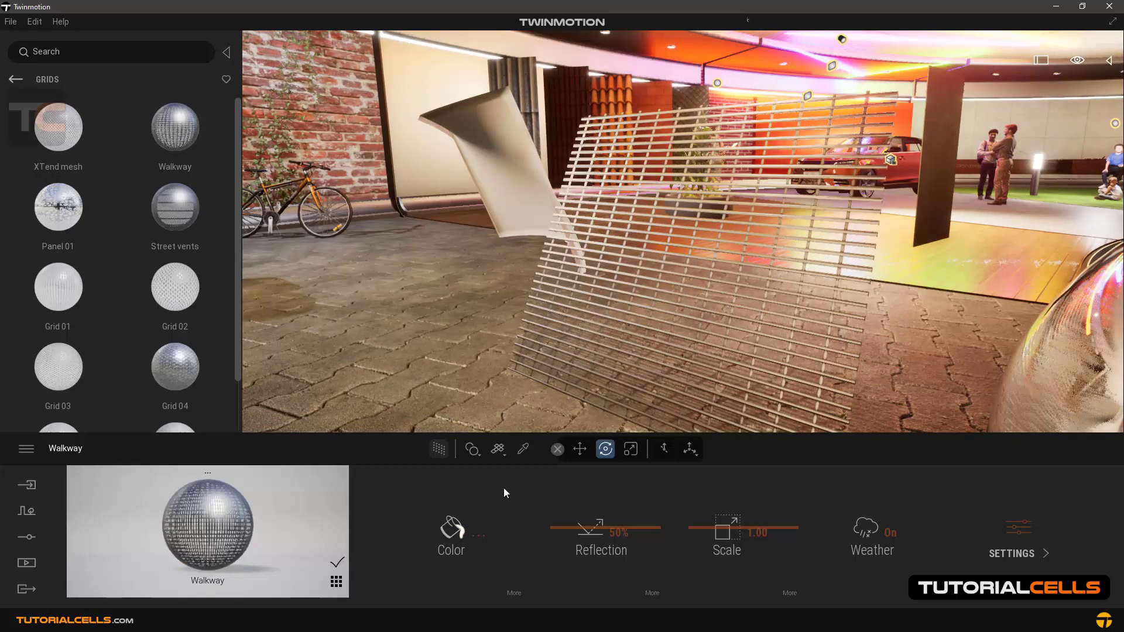
# Step: Examine the Walkway material's color options, including its texture and opacity mask
pyautogui.click(512, 592)
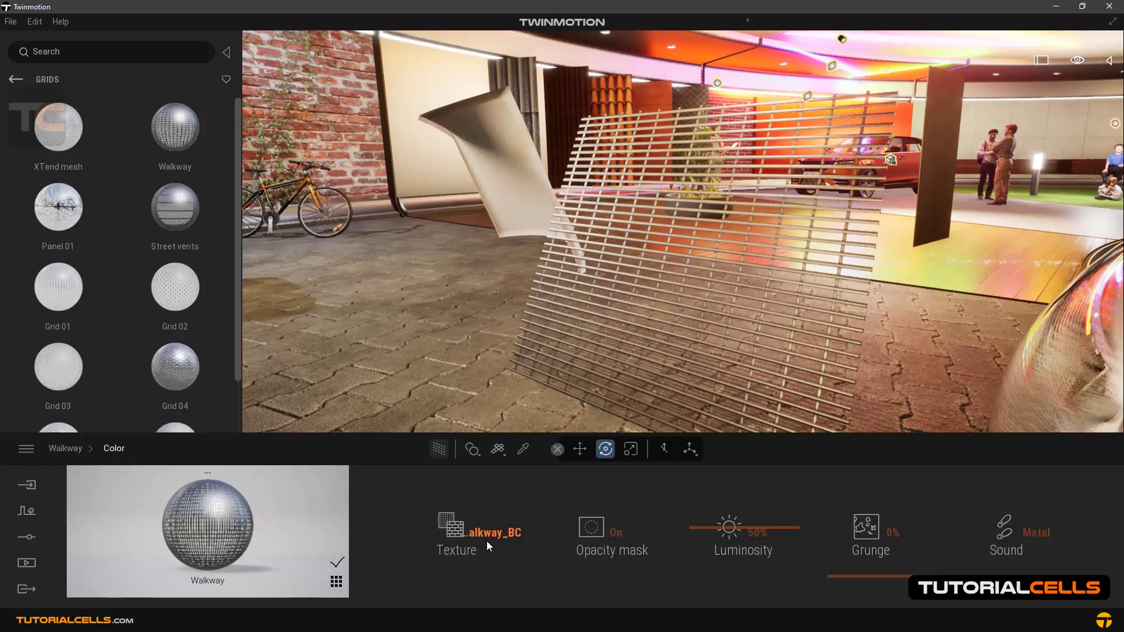
pyautogui.moveTo(685, 293); pyautogui.dragTo(709, 292, button='right')
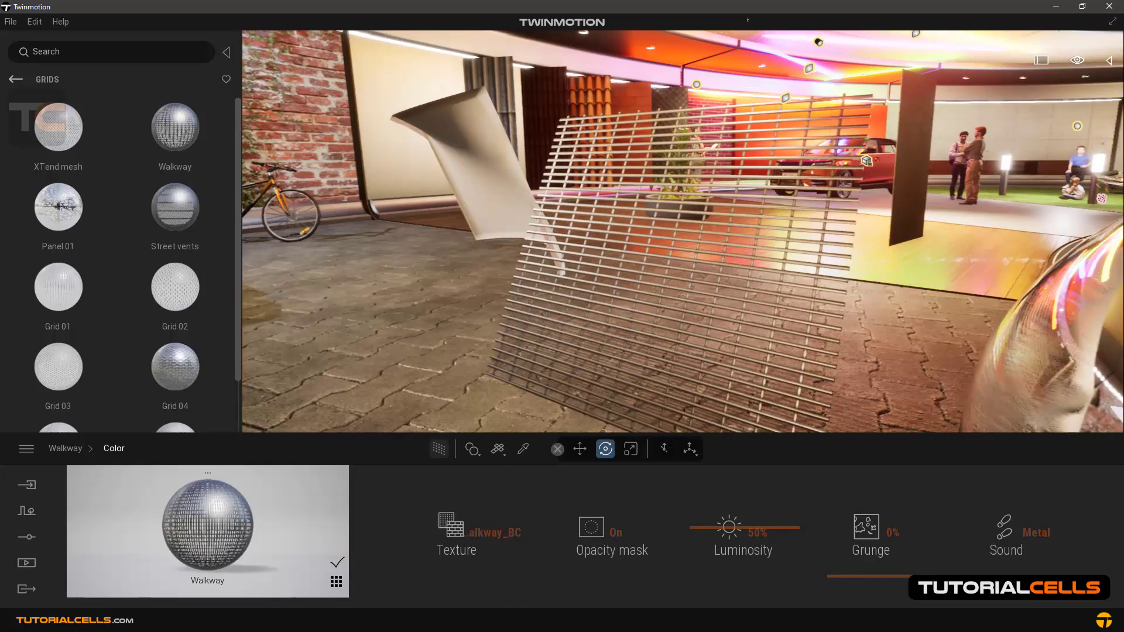
pyautogui.moveTo(711, 231); pyautogui.dragTo(727, 231, button='right')
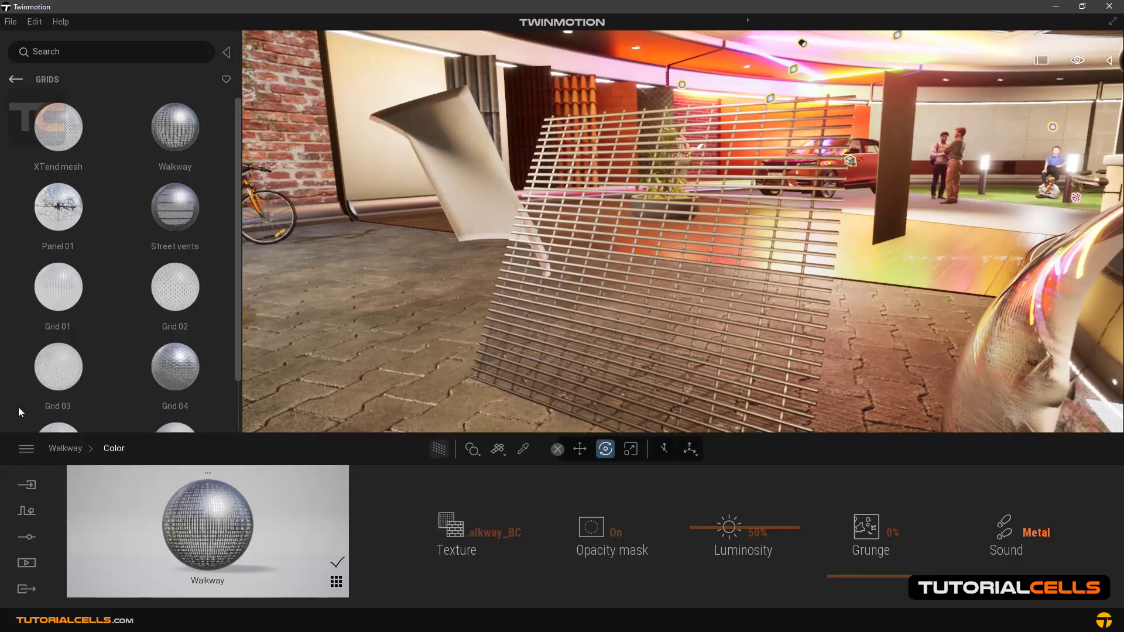
pyautogui.click(59, 449)
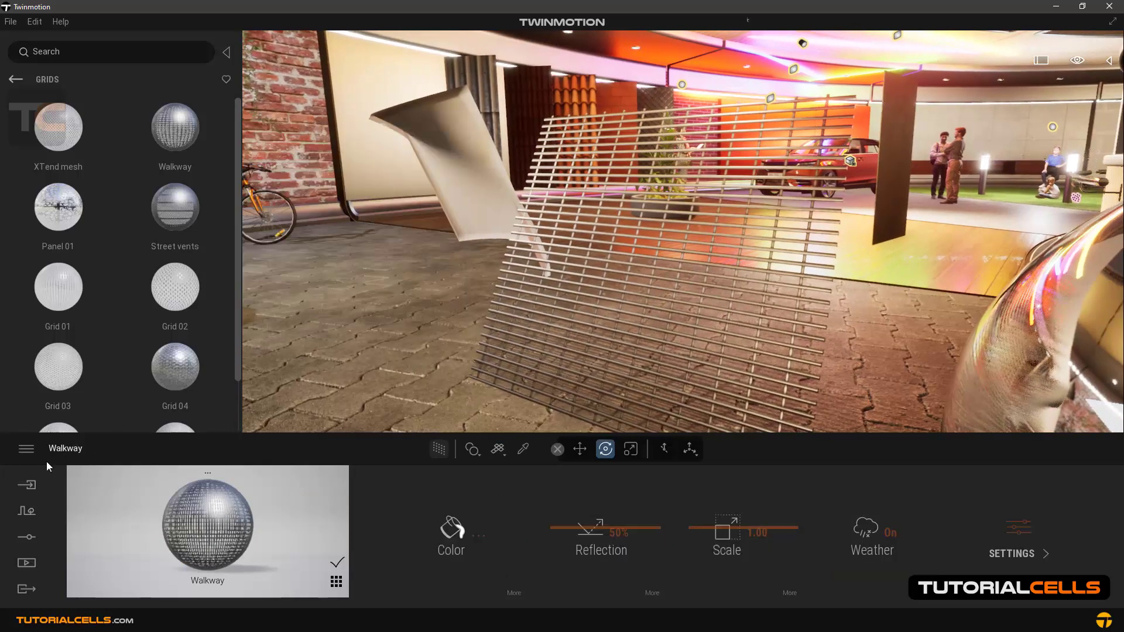
# Step: Examine the Walkway material's bump settings and normal map, and return to its color options
pyautogui.click(1032, 538)
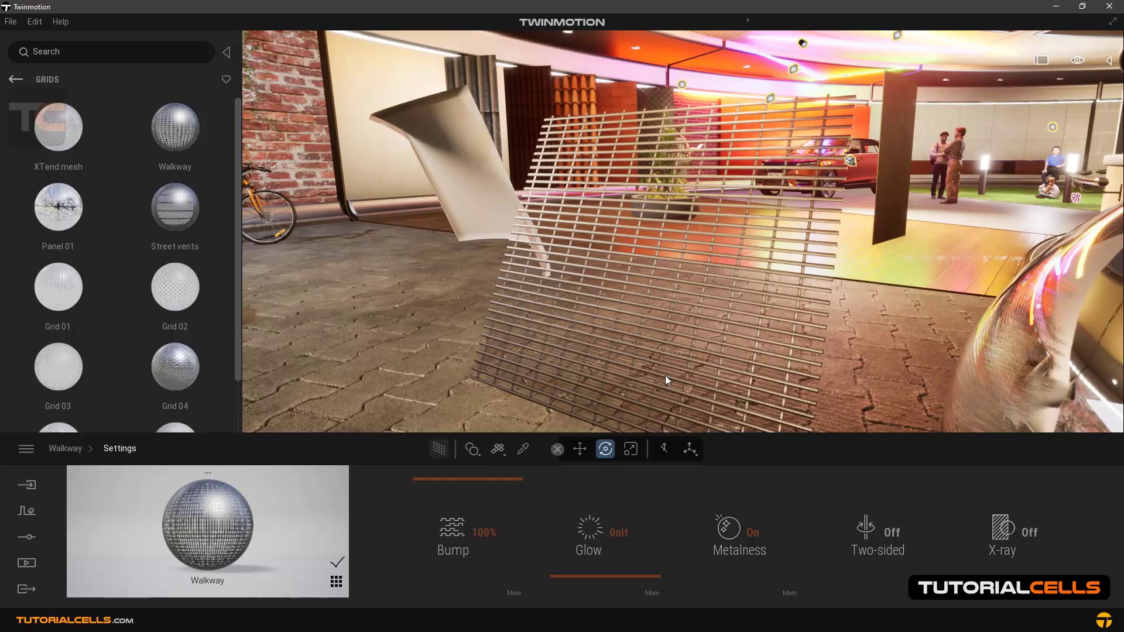
pyautogui.click(518, 592)
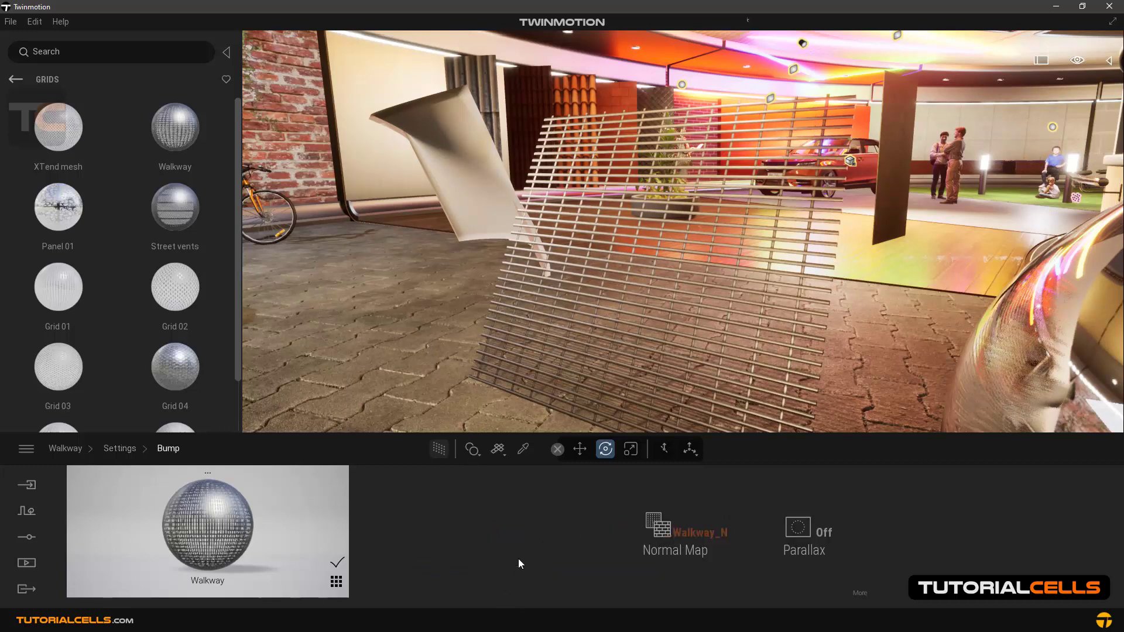
pyautogui.click(673, 531)
pyautogui.click(423, 490)
pyautogui.click(81, 449)
pyautogui.click(509, 592)
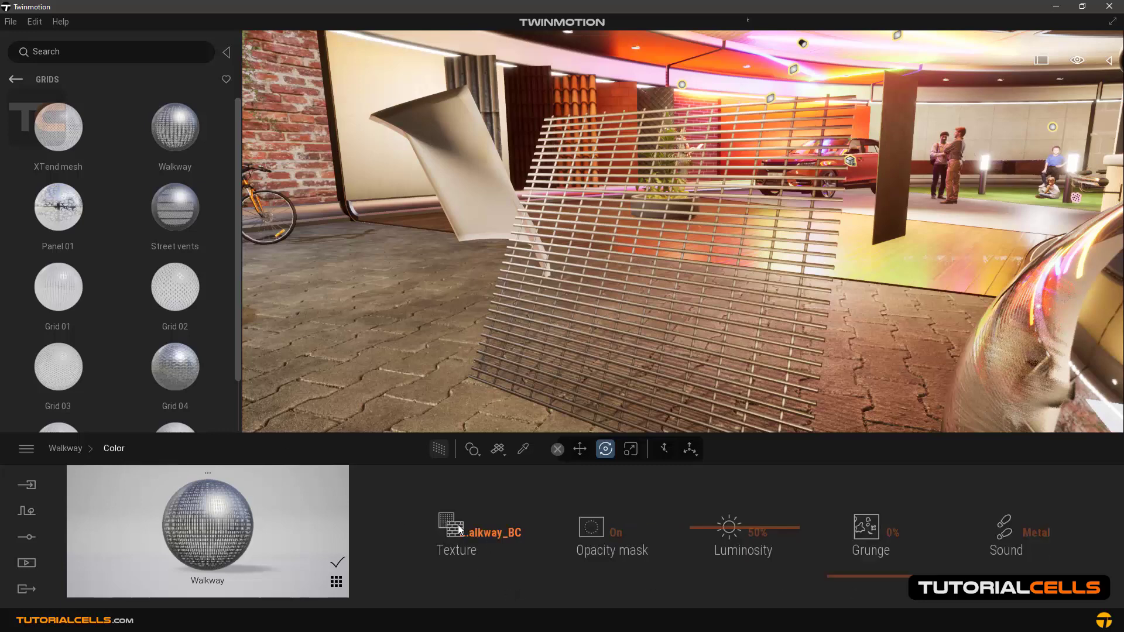
# Step: Apply the Panel 01 grid material to the tilted flat panel and set its scale to 0.44
pyautogui.moveTo(58, 208); pyautogui.dragTo(658, 276)
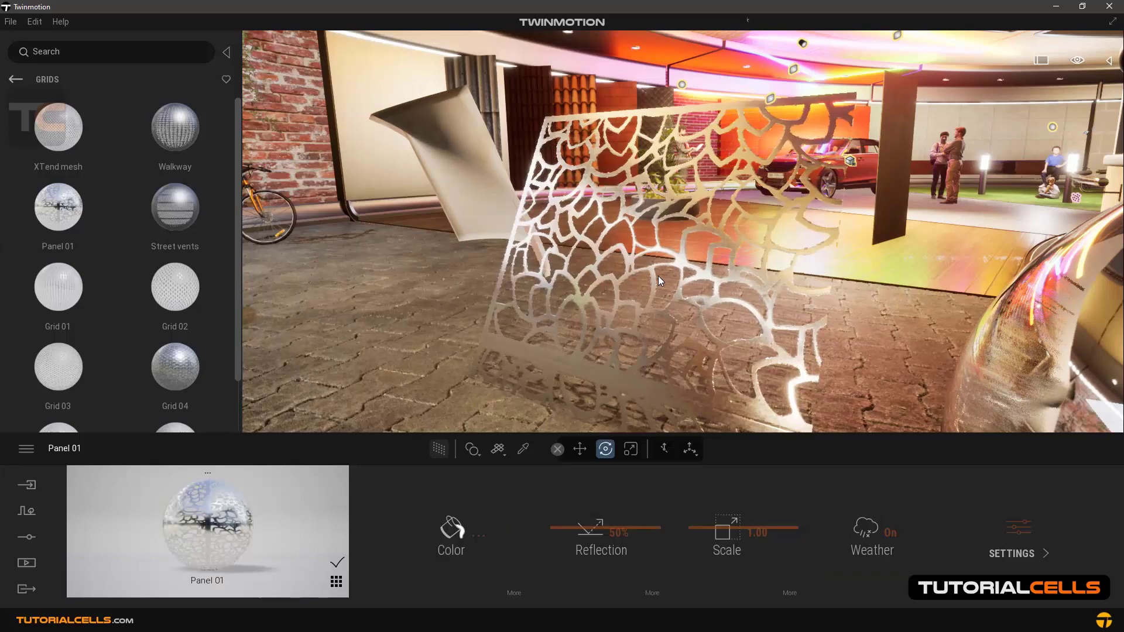
pyautogui.moveTo(700, 530); pyautogui.dragTo(698, 564)
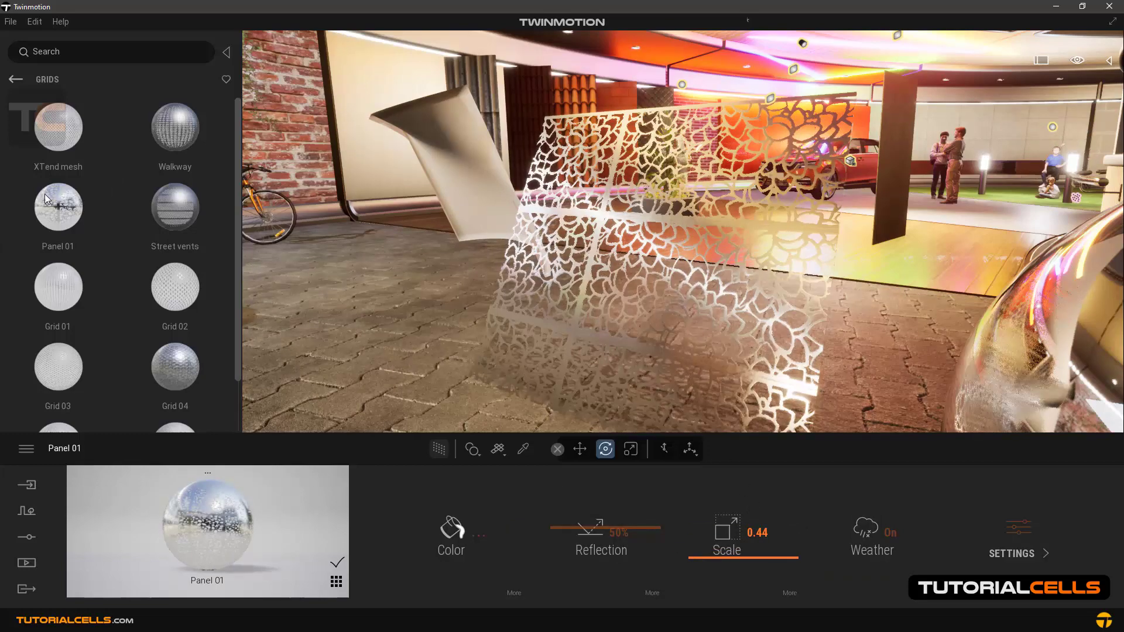
# Step: Replace the tilted panel's material with Grid 05, followed by Grid 06
pyautogui.scroll(-2, 71, 331)
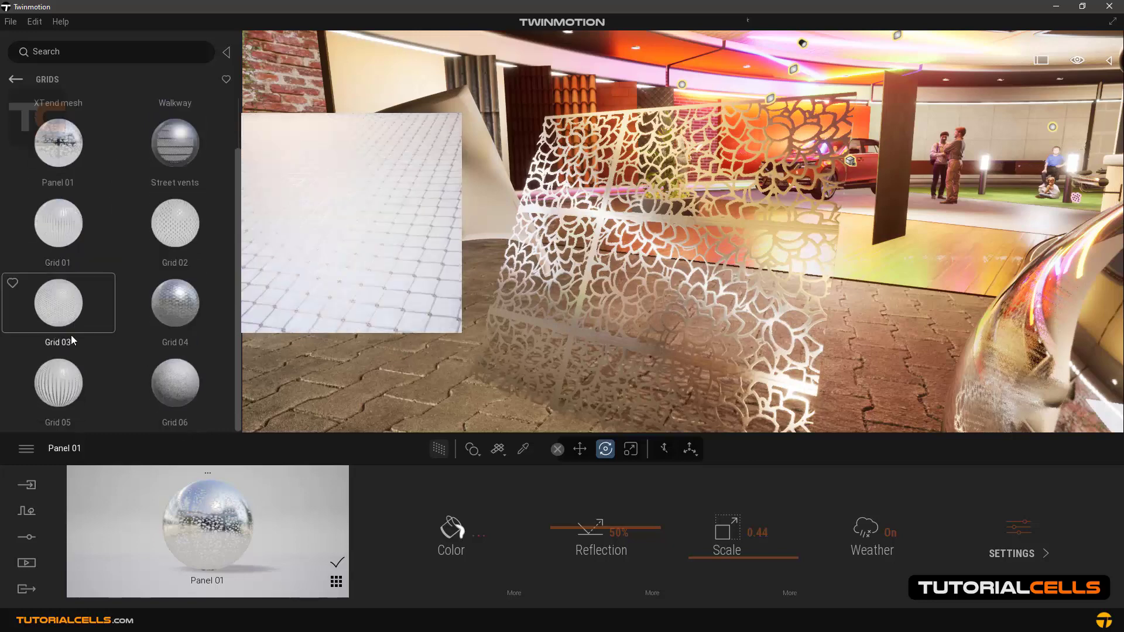
pyautogui.moveTo(287, 330); pyautogui.dragTo(627, 275)
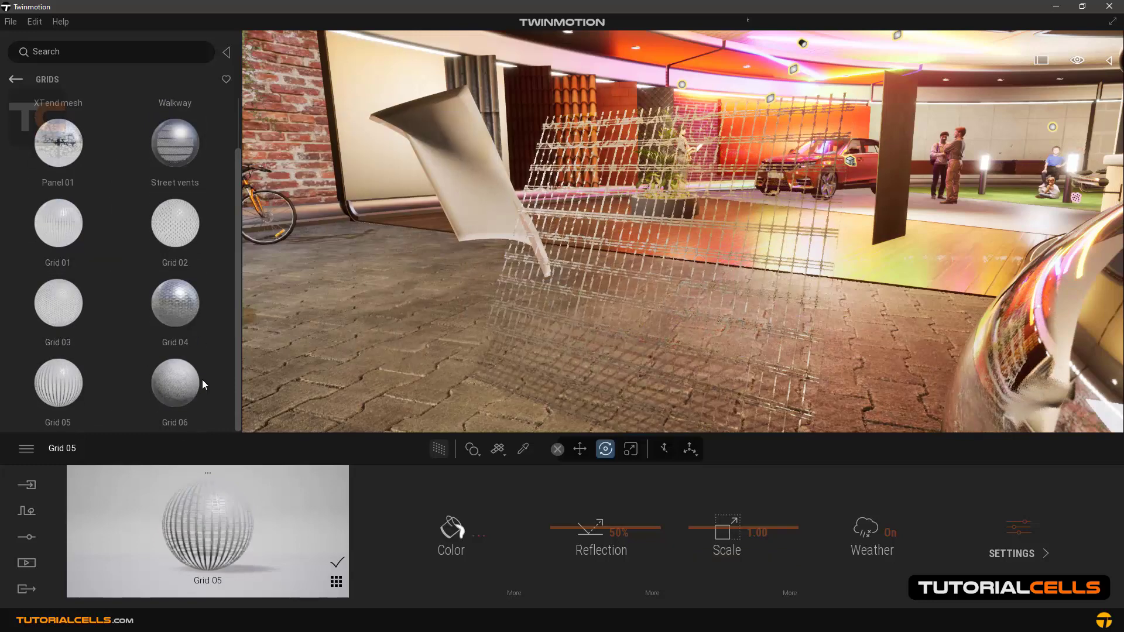
pyautogui.moveTo(188, 387)
pyautogui.moveTo(188, 384); pyautogui.dragTo(641, 305)
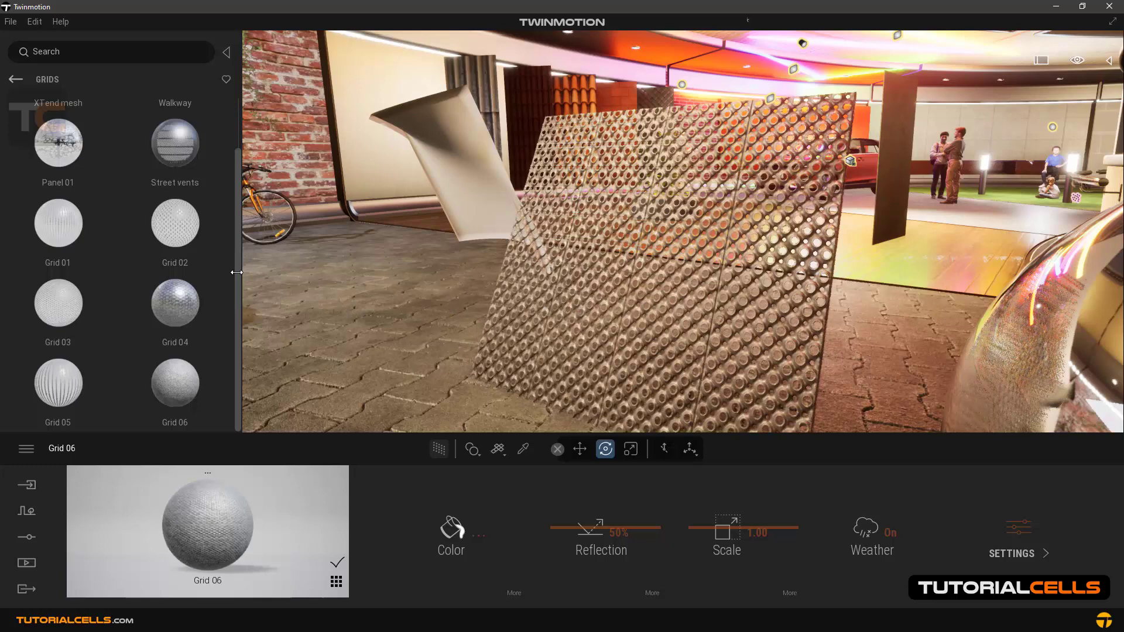
# Step: Apply Beige marble 01 B from the Marble and granite category to the reception floor
pyautogui.click(14, 81)
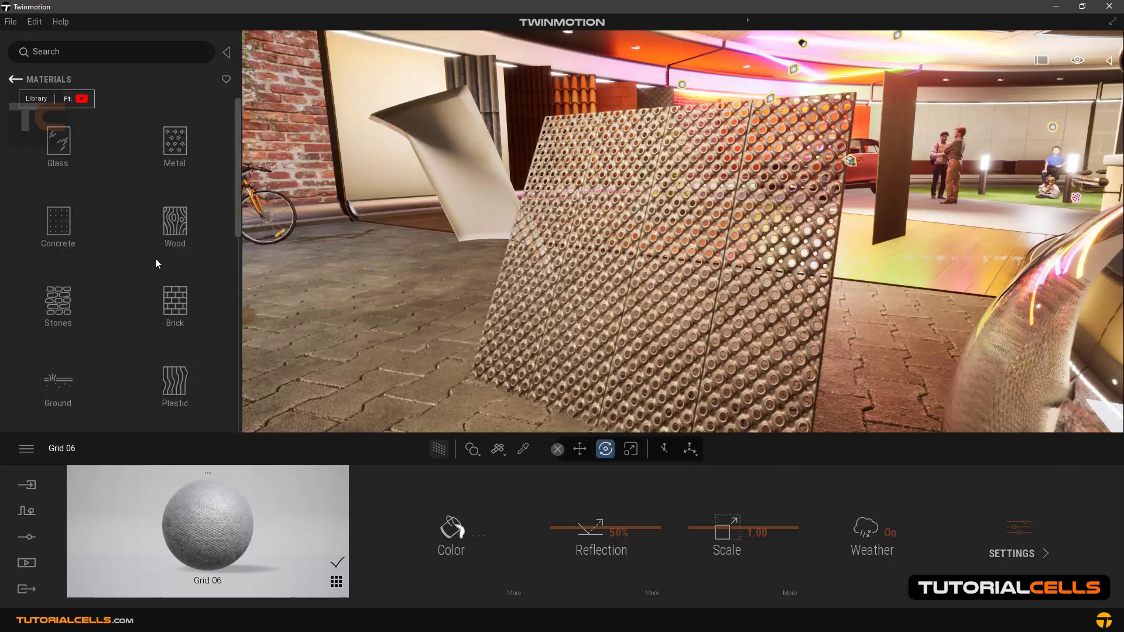
pyautogui.moveTo(237, 219); pyautogui.dragTo(226, 322)
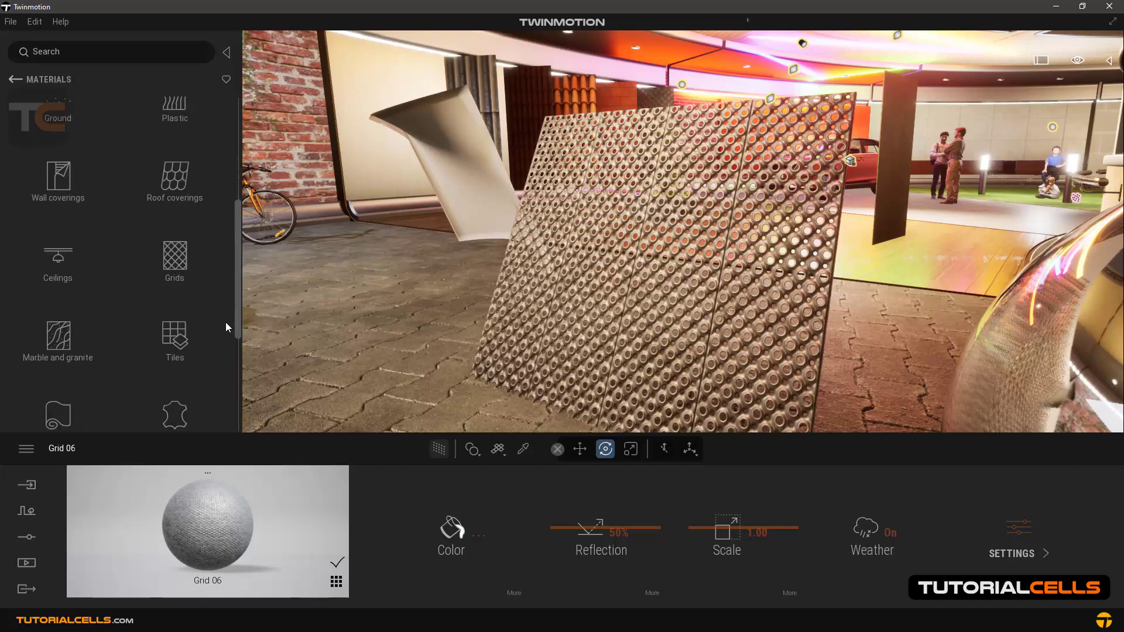
pyautogui.click(61, 333)
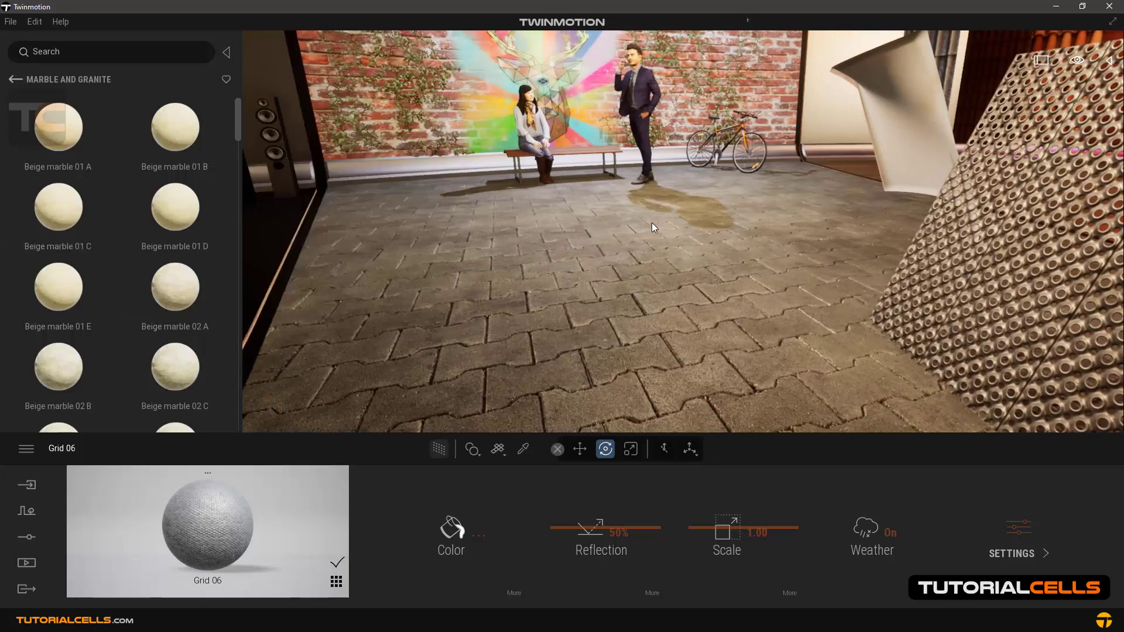
pyautogui.moveTo(619, 232); pyautogui.dragTo(345, 231, button='right')
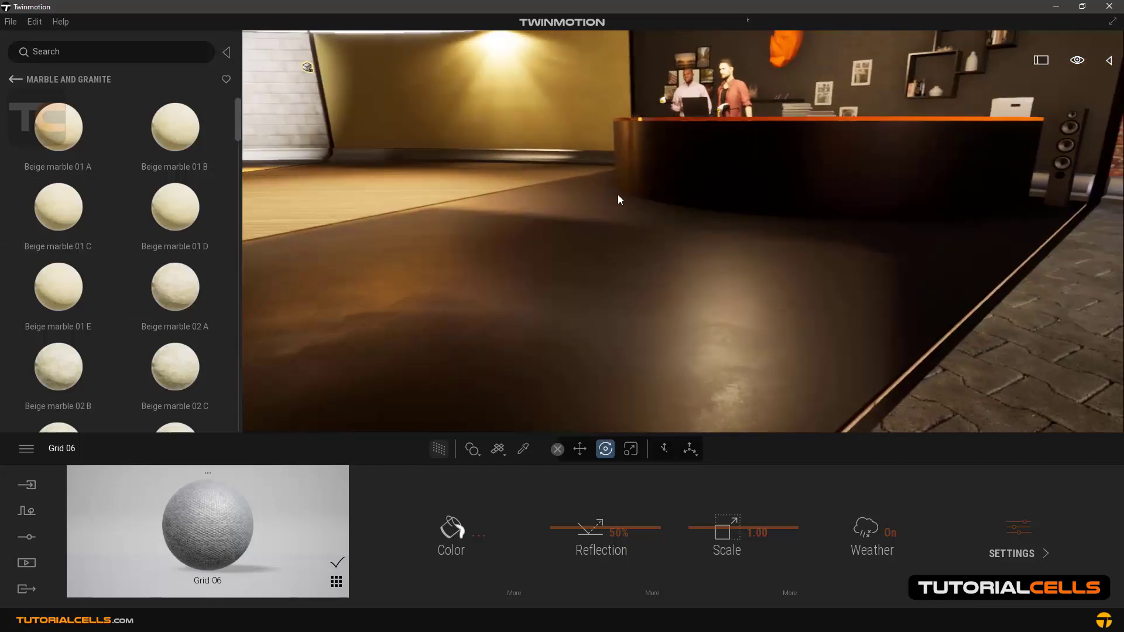
pyautogui.moveTo(482, 269); pyautogui.dragTo(484, 266)
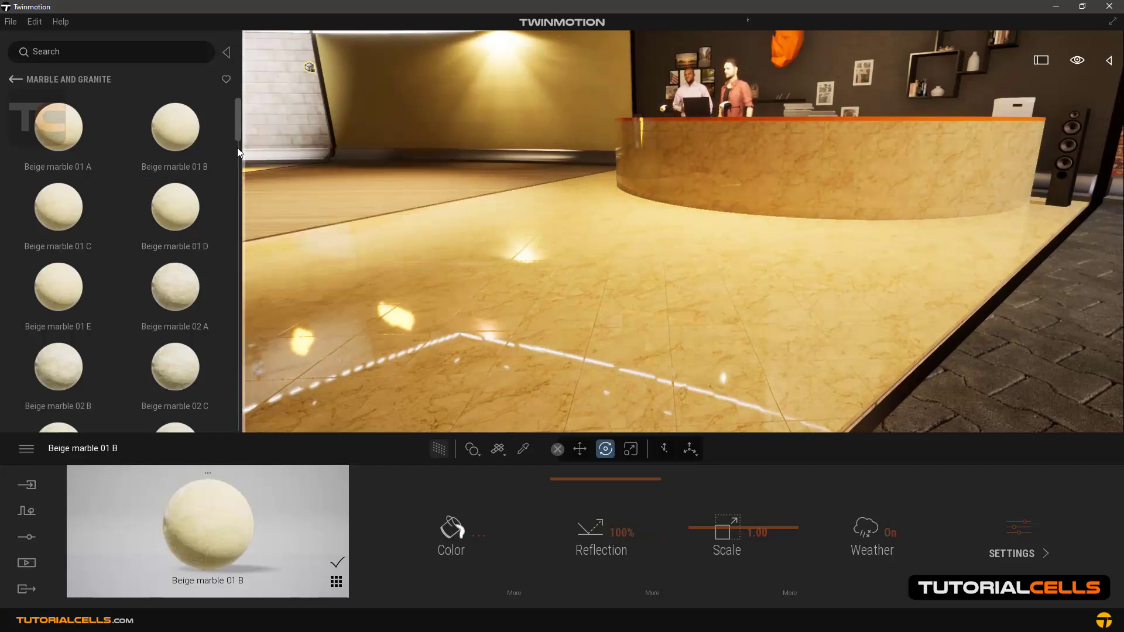
# Step: Replace the reception floor's marble with Green Marble 01 B, followed by Noisy Marble 05 A
pyautogui.scroll(-5, 234, 167)
pyautogui.moveTo(175, 224); pyautogui.dragTo(503, 272)
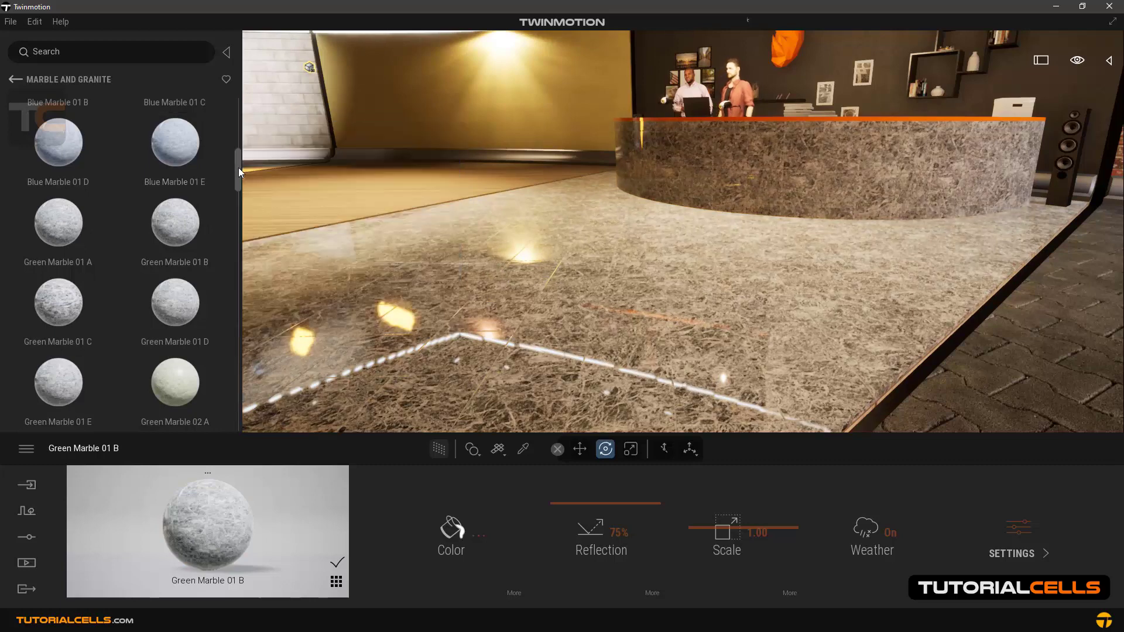
pyautogui.moveTo(238, 167); pyautogui.dragTo(238, 257)
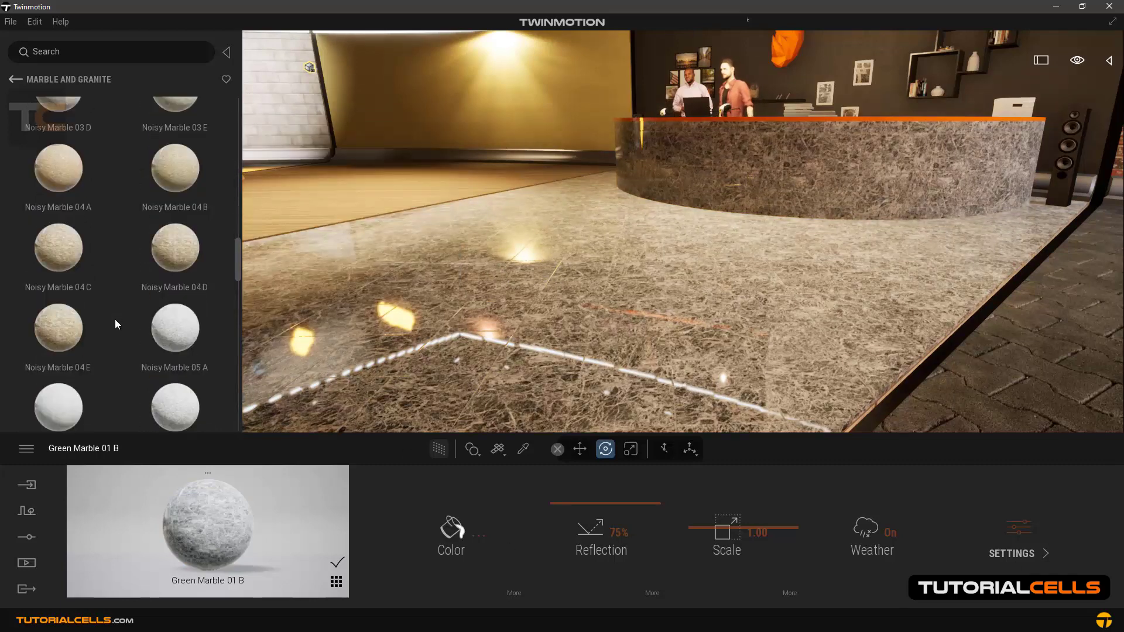
pyautogui.moveTo(175, 328); pyautogui.dragTo(494, 305)
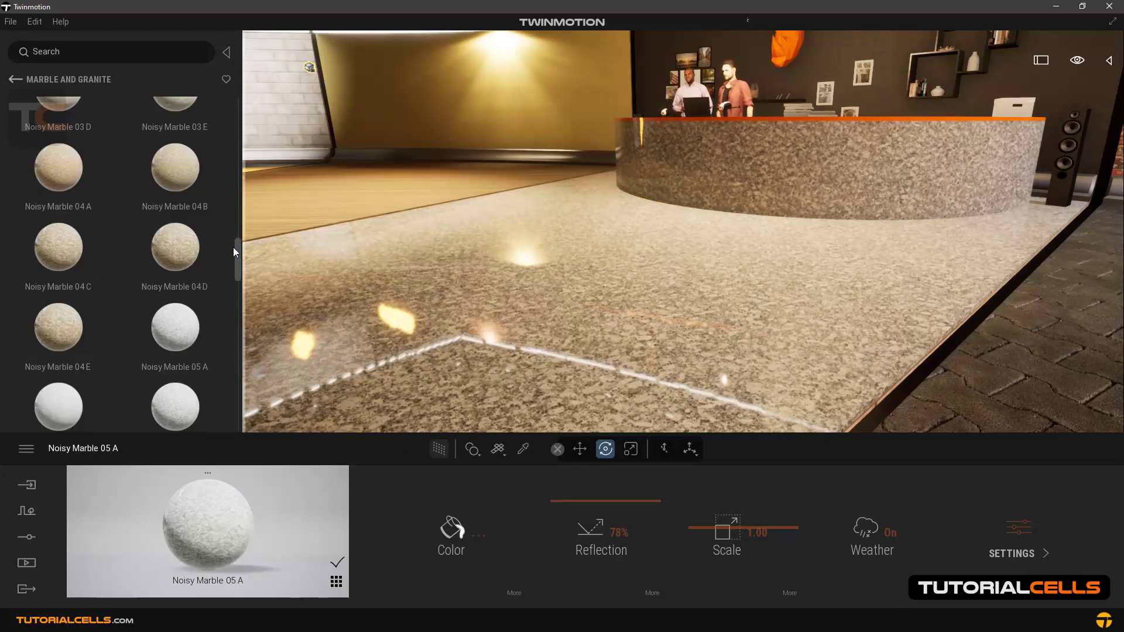
# Step: Replace the reception floor's marble with Noisy Marble 10 D, followed by White Marble 02 C
pyautogui.moveTo(233, 252); pyautogui.dragTo(519, 324)
pyautogui.moveTo(175, 338)
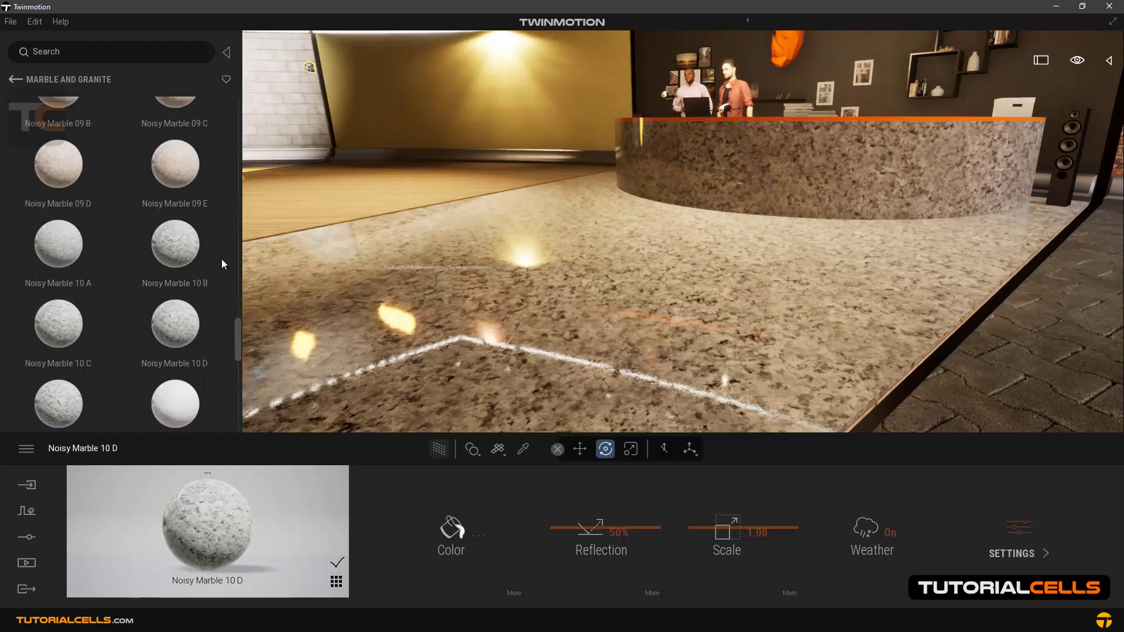
pyautogui.moveTo(237, 331); pyautogui.dragTo(236, 372)
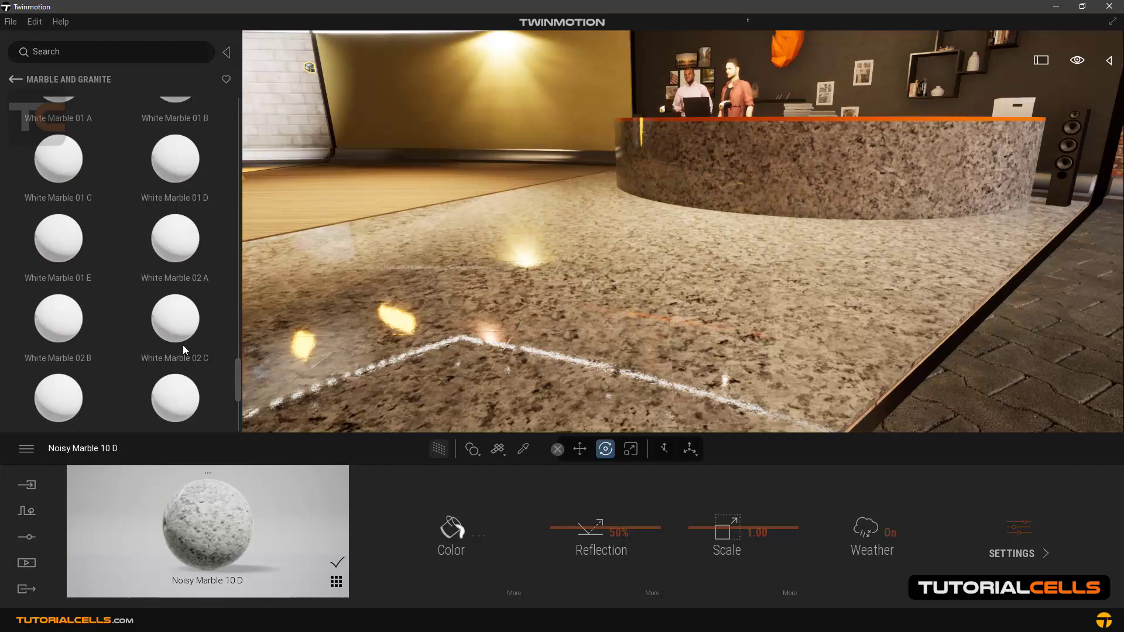
pyautogui.moveTo(183, 349); pyautogui.dragTo(463, 313)
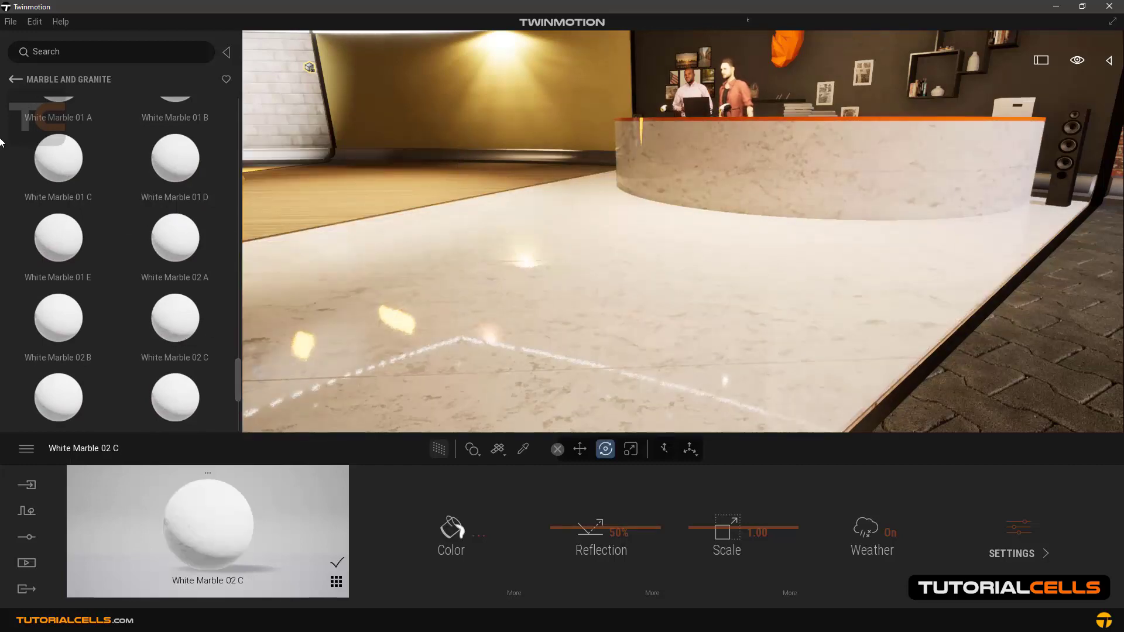
# Step: Apply Cement tiles 6 from the Tiles category to the reception floor, followed by Cement tiles 4
pyautogui.click(13, 84)
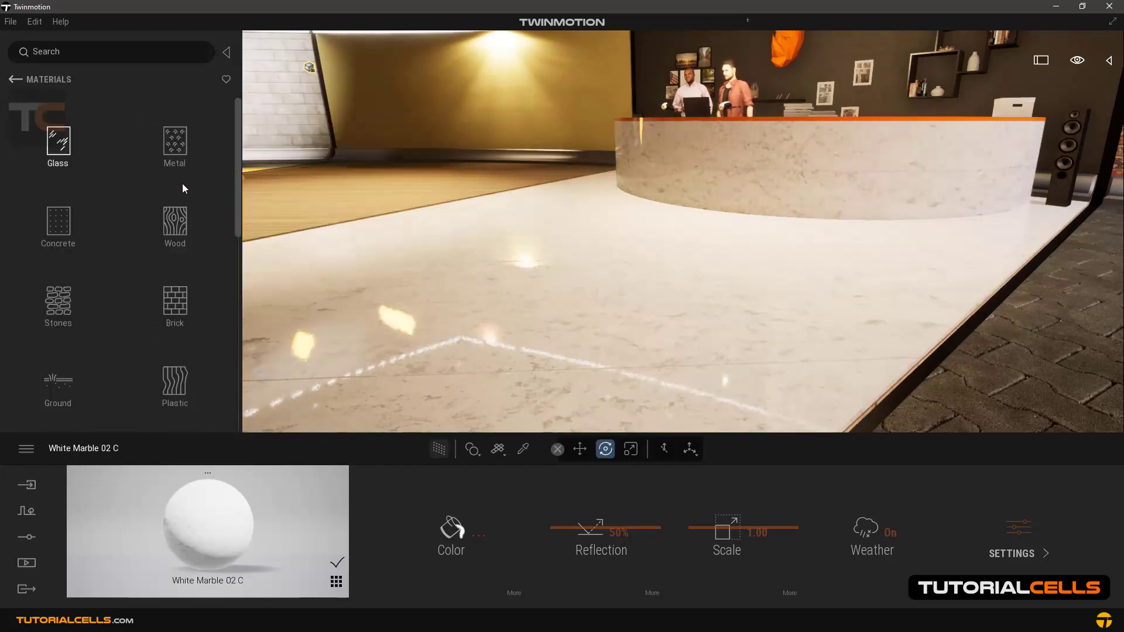
pyautogui.moveTo(235, 208); pyautogui.dragTo(234, 318)
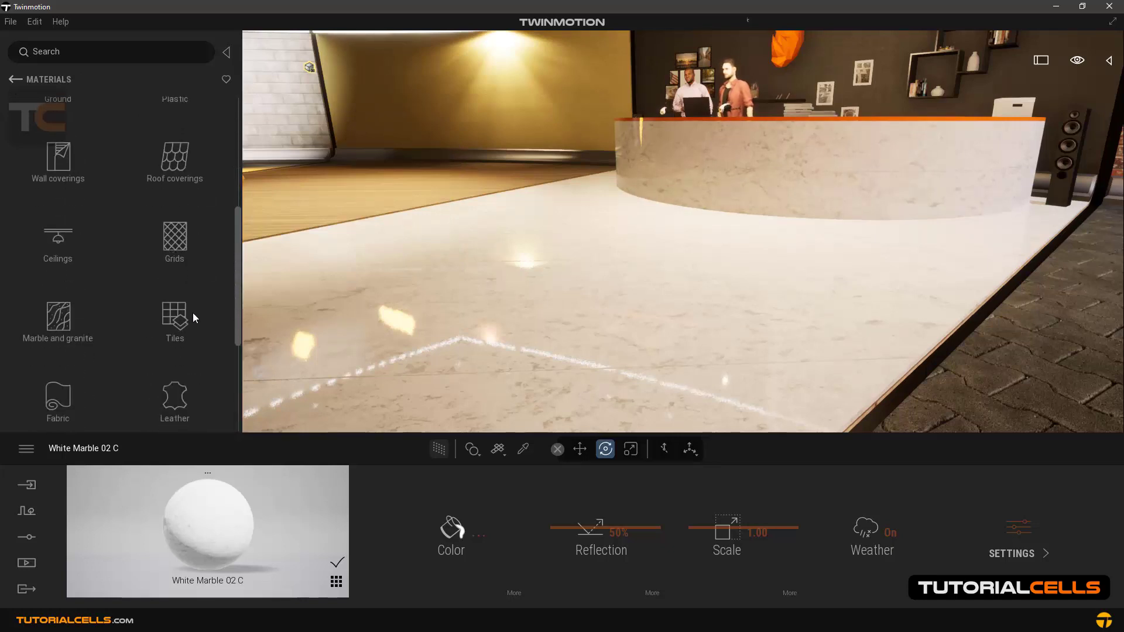
pyautogui.click(183, 319)
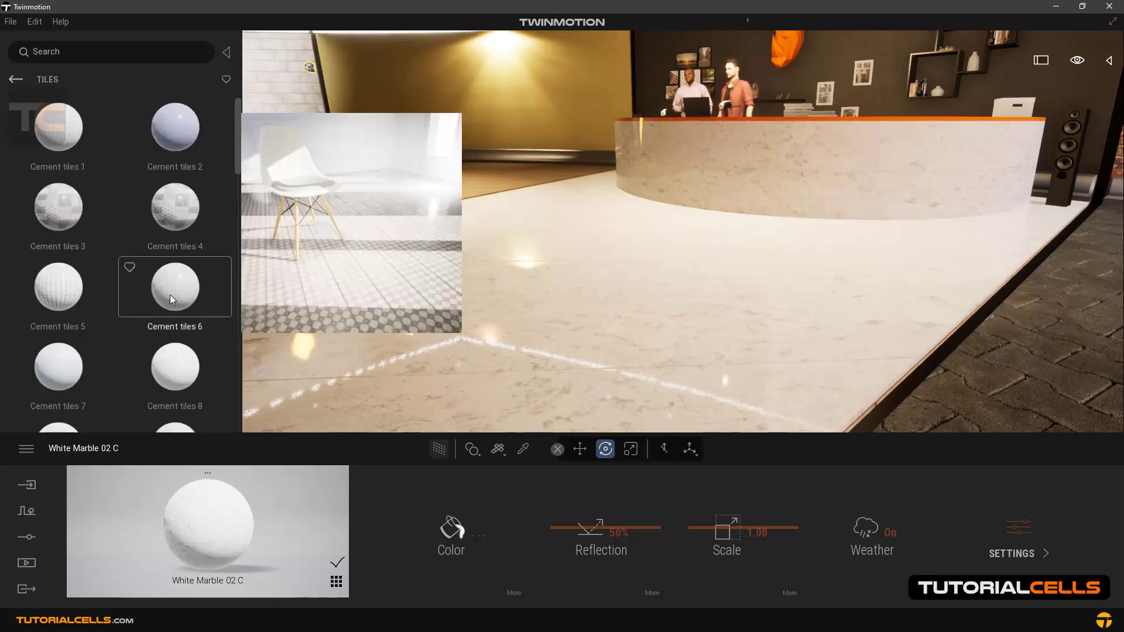
pyautogui.moveTo(170, 293); pyautogui.dragTo(585, 302)
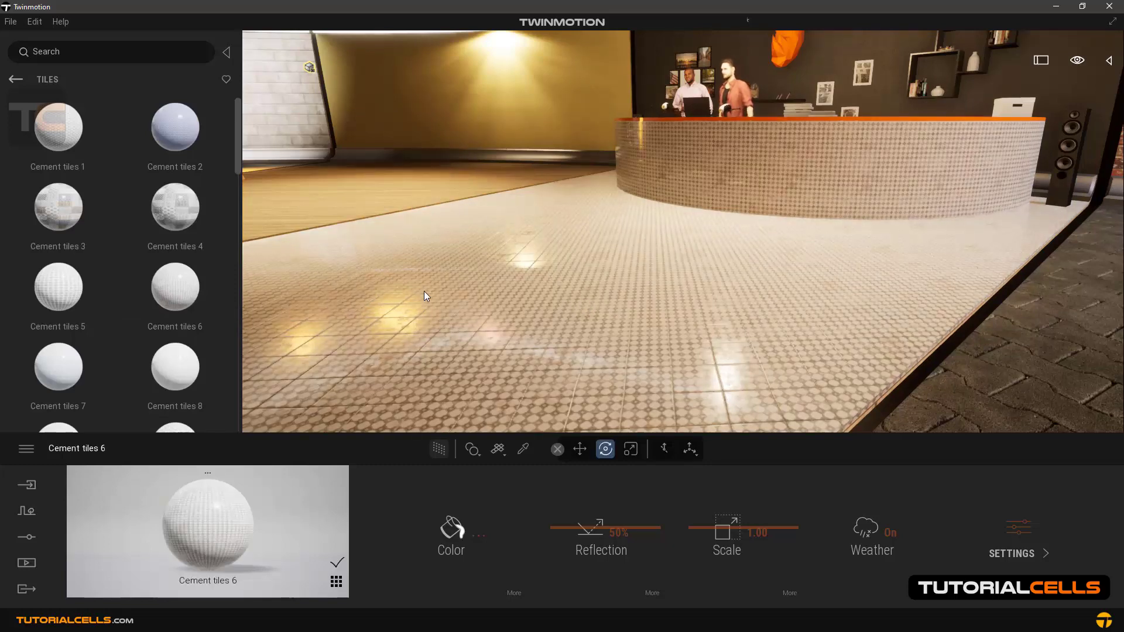
pyautogui.moveTo(425, 292); pyautogui.dragTo(417, 351, button='right')
pyautogui.moveTo(173, 213); pyautogui.dragTo(492, 253)
# Step: Replace the reception floor's cement tiles with Ceramic tiles 7, followed by Metallic tiles 1
pyautogui.moveTo(235, 167); pyautogui.dragTo(233, 216)
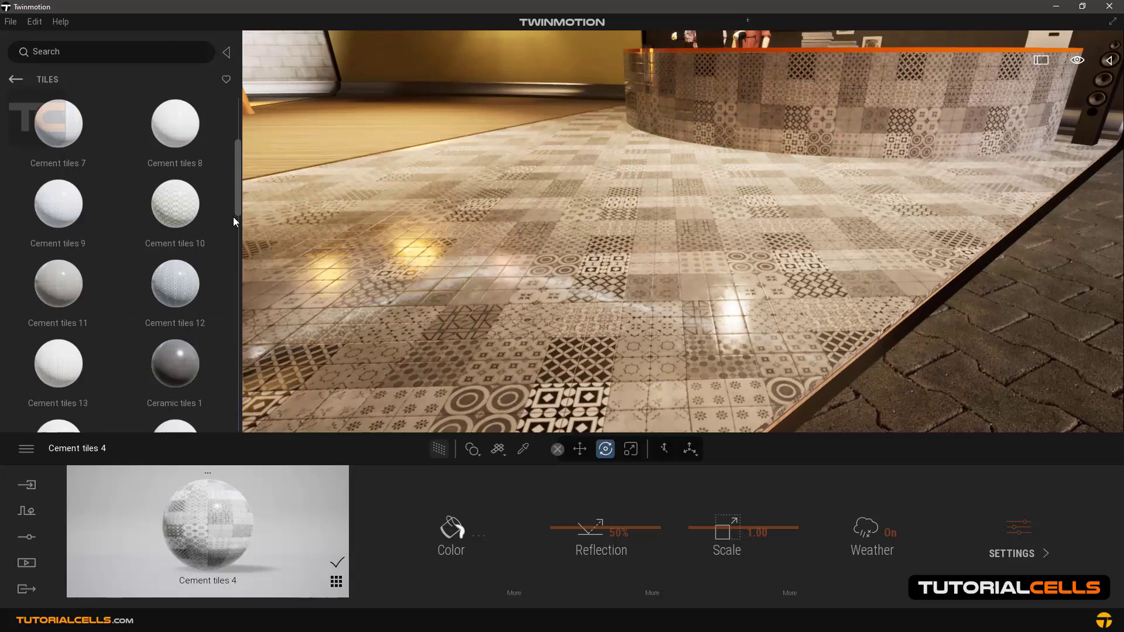
pyautogui.scroll(-5, 230, 250)
pyautogui.moveTo(191, 247); pyautogui.dragTo(511, 282)
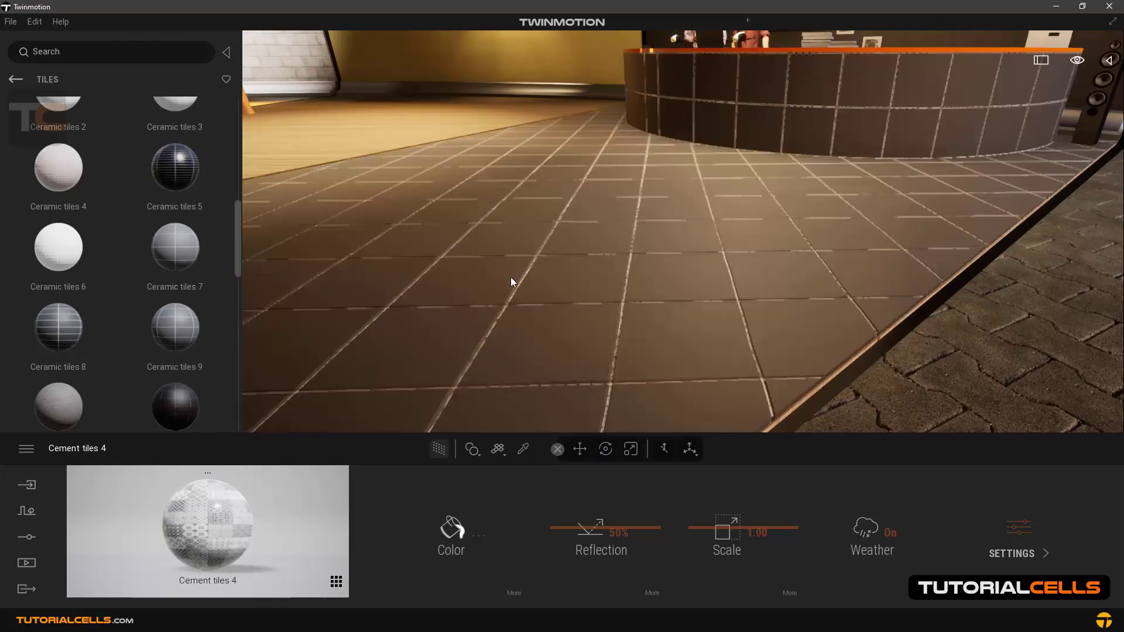
pyautogui.scroll(-3, 236, 258)
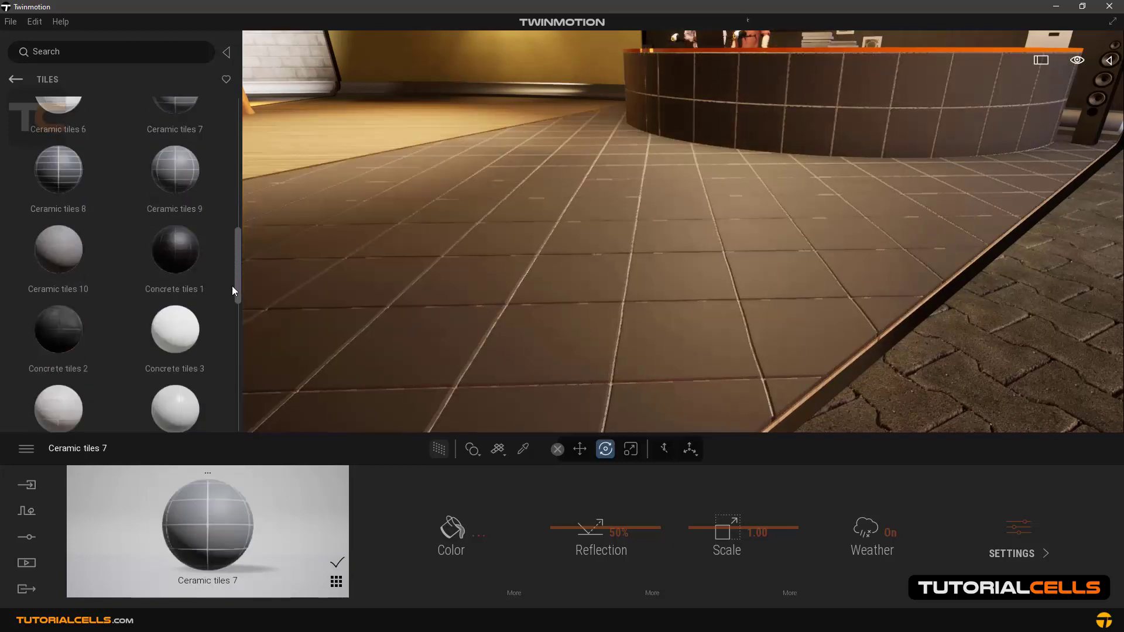
pyautogui.scroll(-5, 232, 290)
pyautogui.moveTo(59, 360); pyautogui.dragTo(467, 342)
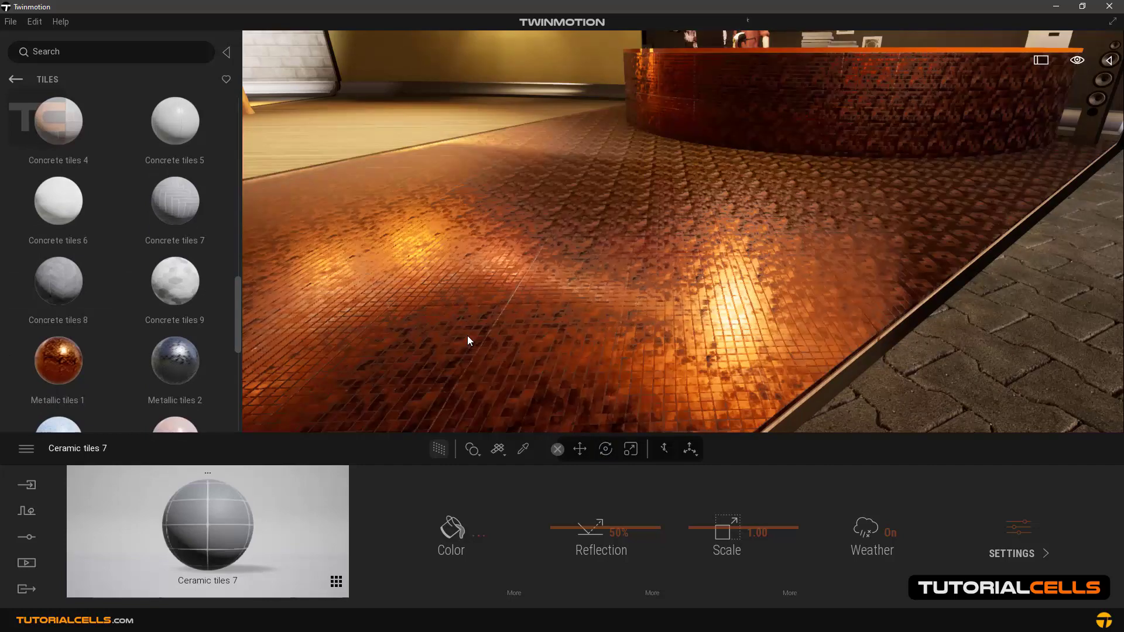
# Step: Replace the reception floor's metallic tiles with Stoneware tiles 4, followed by Stoneware tiles 2
pyautogui.scroll(-2, 234, 328)
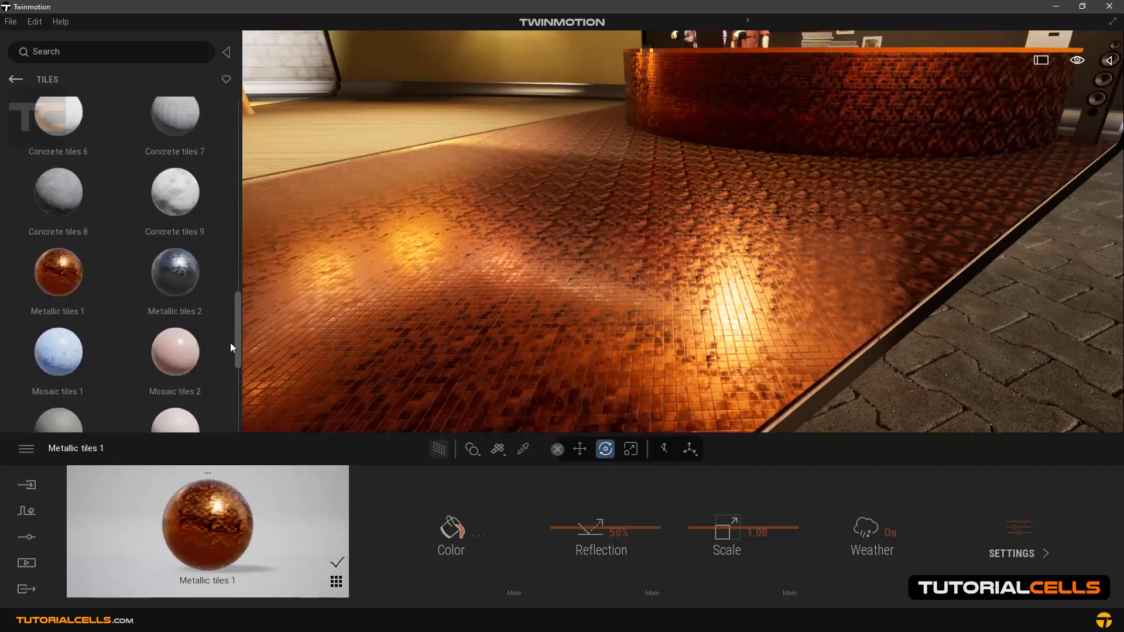
pyautogui.scroll(-5, 230, 347)
pyautogui.moveTo(176, 316); pyautogui.dragTo(489, 300)
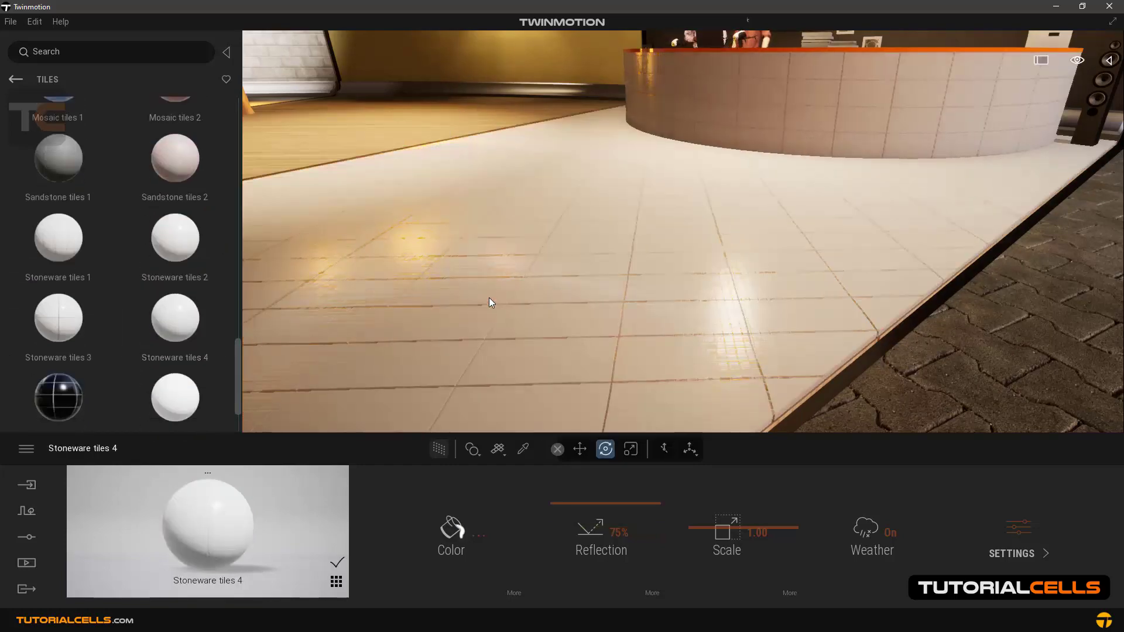
pyautogui.moveTo(183, 233); pyautogui.dragTo(447, 232)
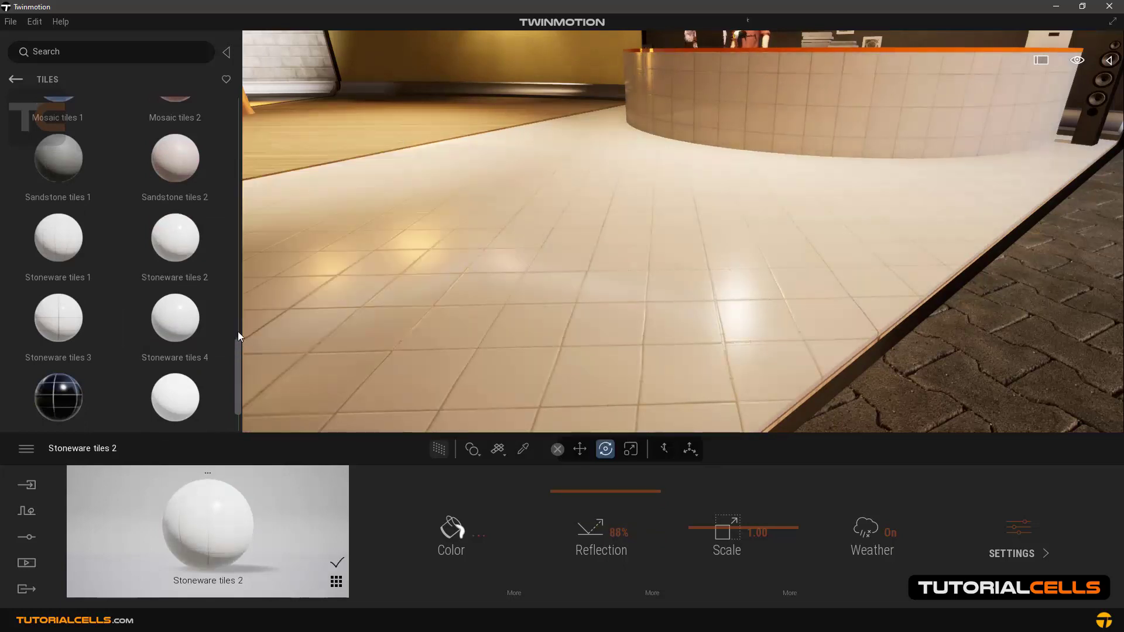
# Step: Set the stoneware floor material's scale to 0.89 and its reflection to 94%
pyautogui.scroll(5, 238, 331)
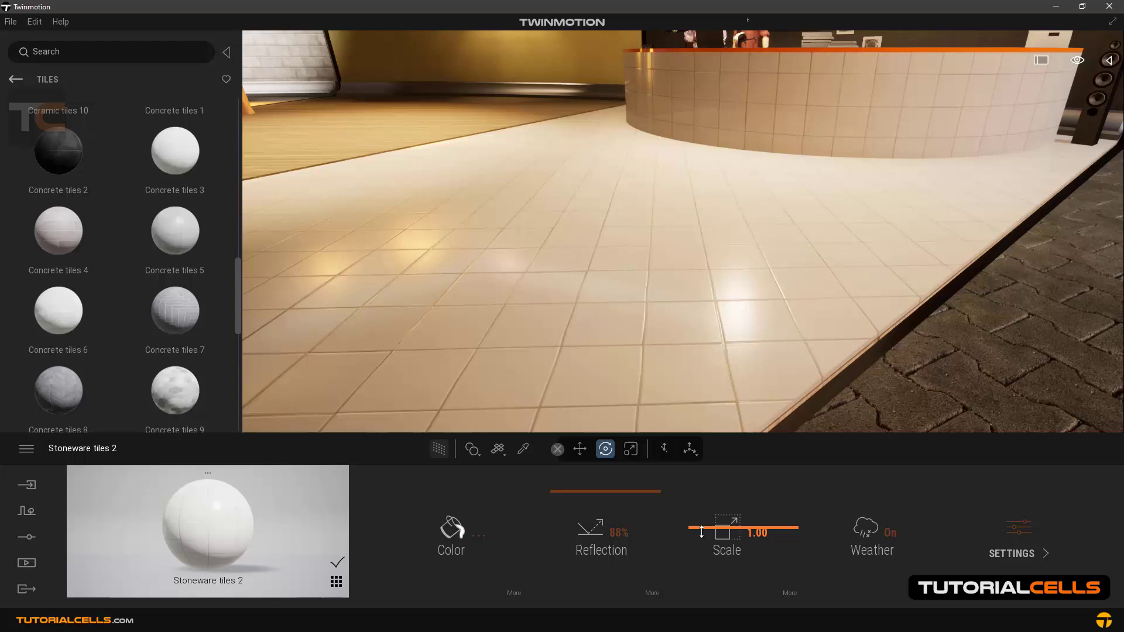
pyautogui.moveTo(702, 531); pyautogui.dragTo(599, 438)
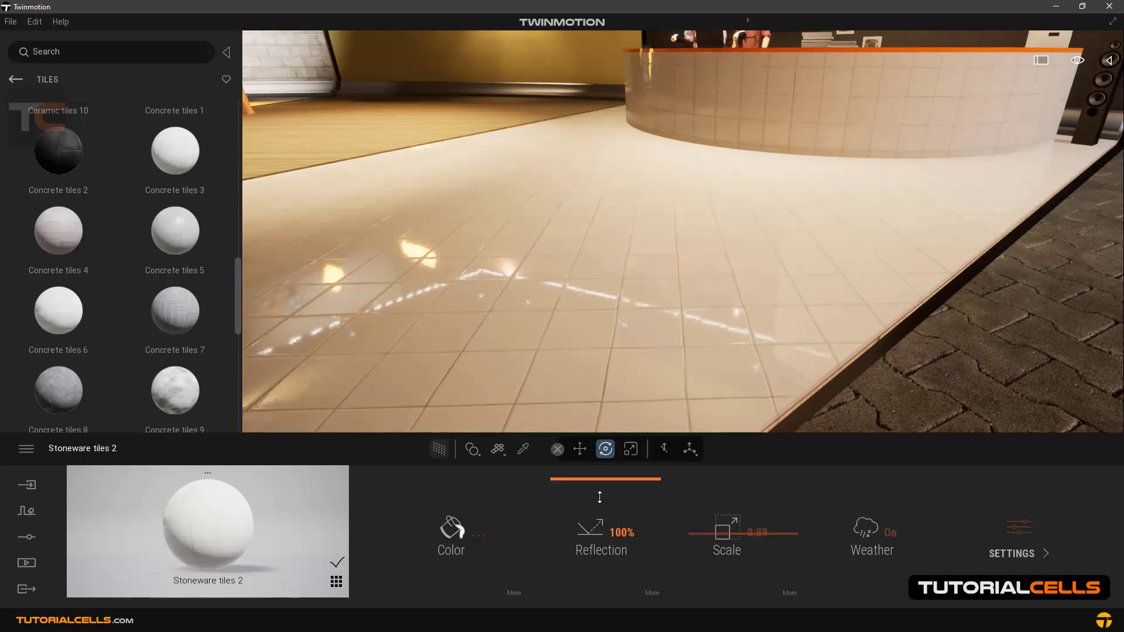
pyautogui.moveTo(599, 497); pyautogui.dragTo(601, 482)
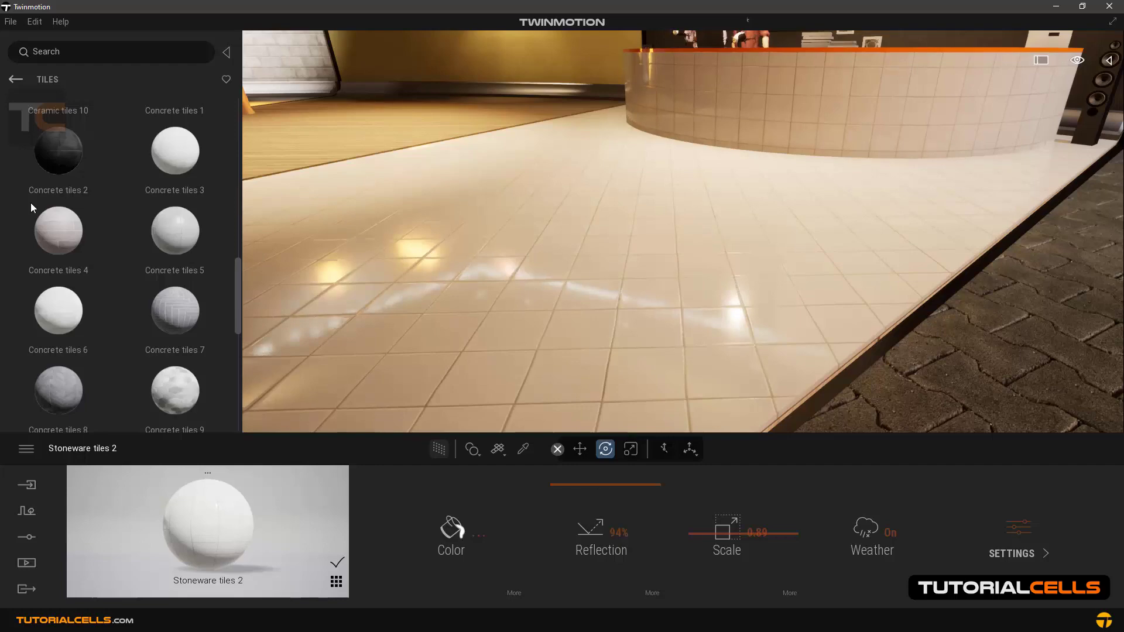
# Step: Apply the Mosaic tiles 1 material to the reception floor in place of the stoneware tiles
pyautogui.scroll(-5, 109, 293)
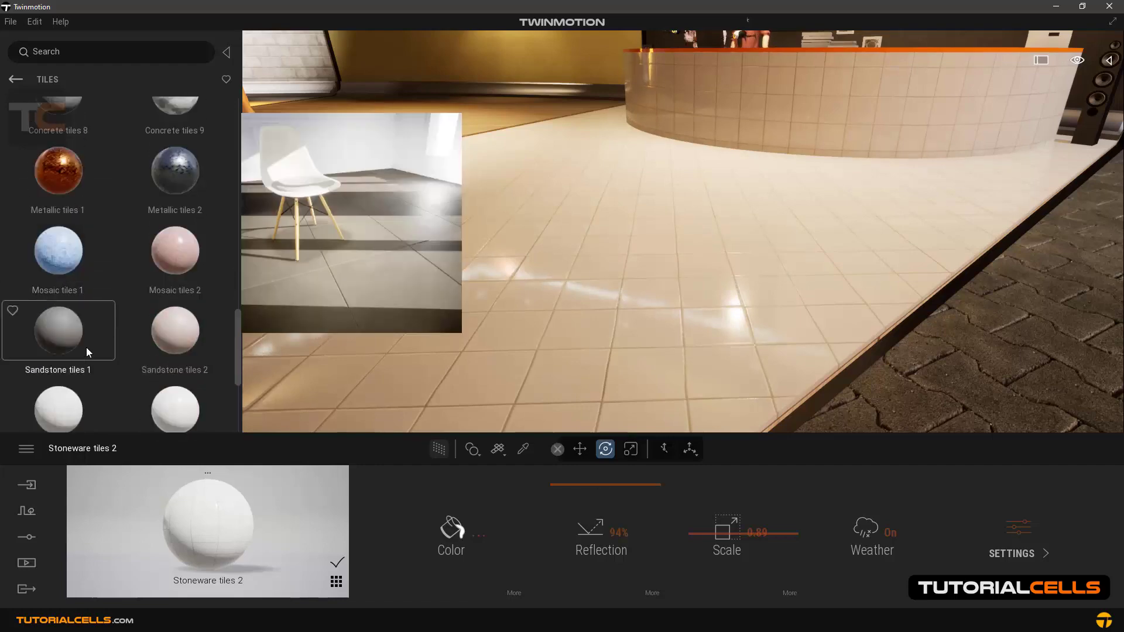
pyautogui.moveTo(103, 247); pyautogui.dragTo(430, 282)
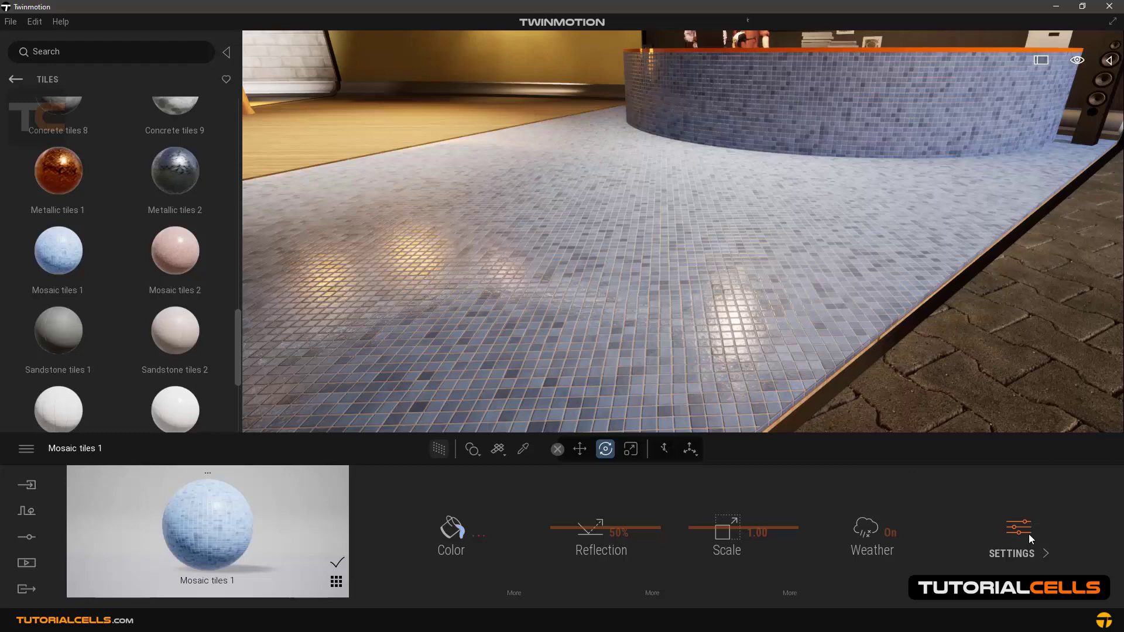
pyautogui.moveTo(584, 268); pyautogui.dragTo(521, 265, button='right')
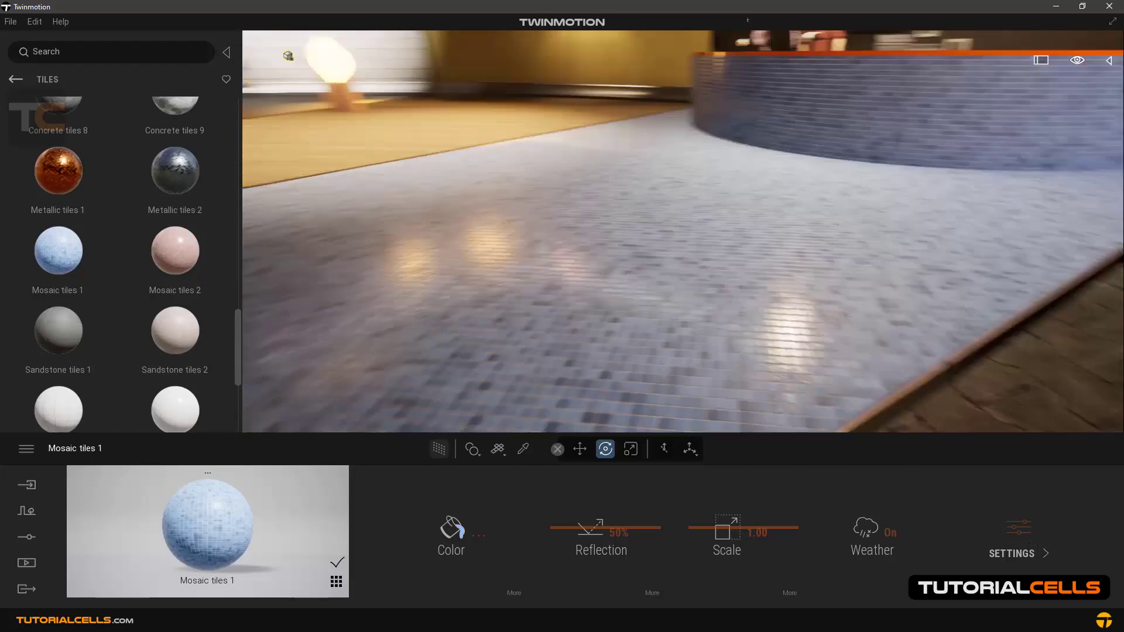
# Step: Return from the tiles to the list of material categories and go to its final entries
pyautogui.click(15, 79)
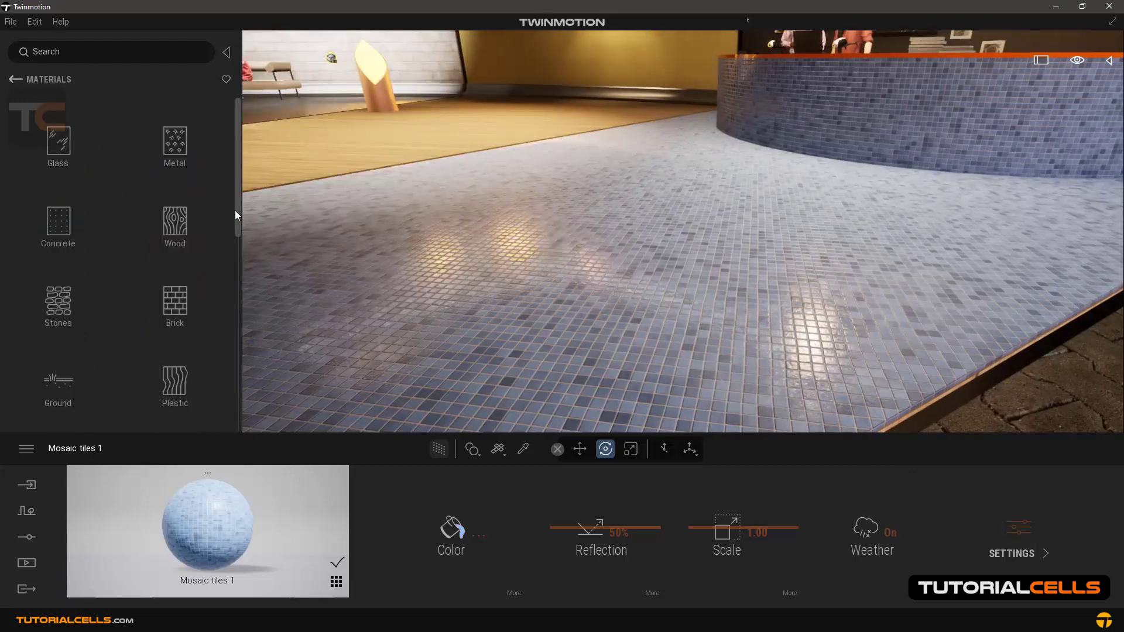
pyautogui.moveTo(234, 211); pyautogui.dragTo(235, 403)
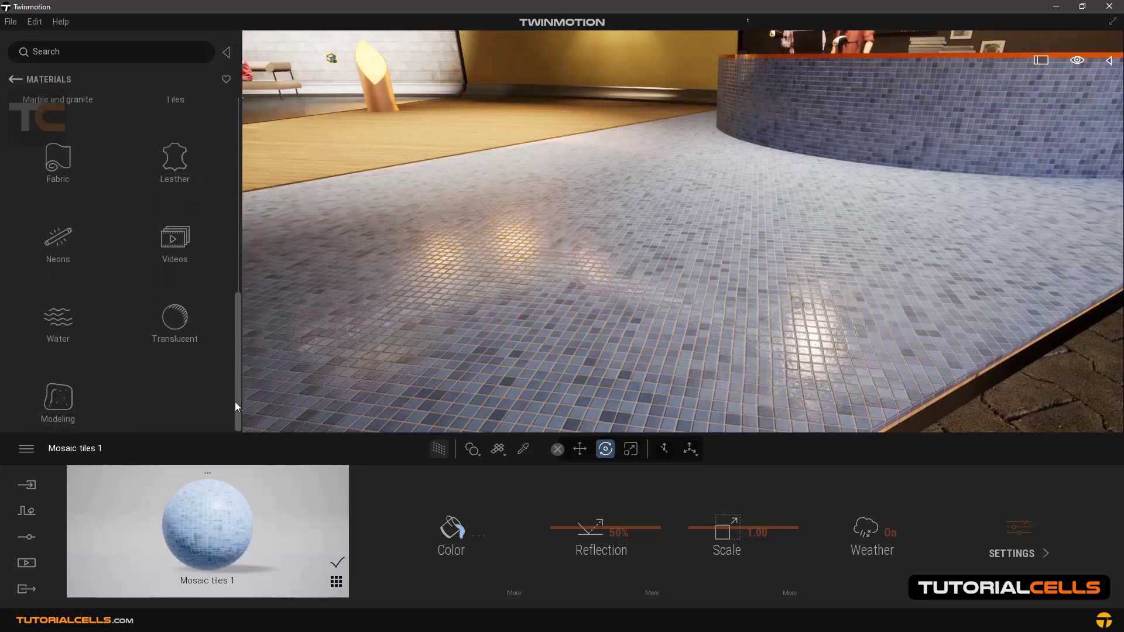